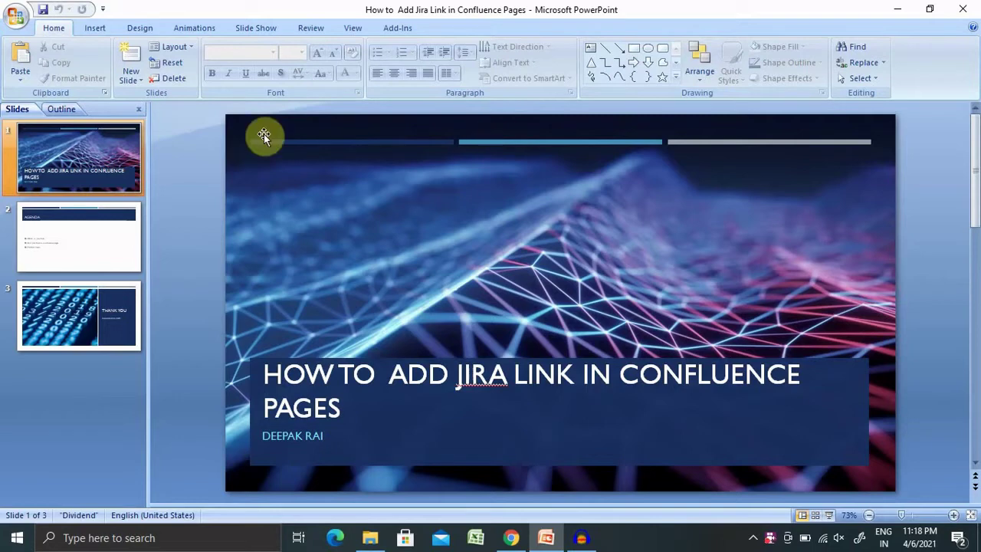
Step: Switch from the presentation's Agenda slide to Chrome and create a new Confluence page
click(77, 259)
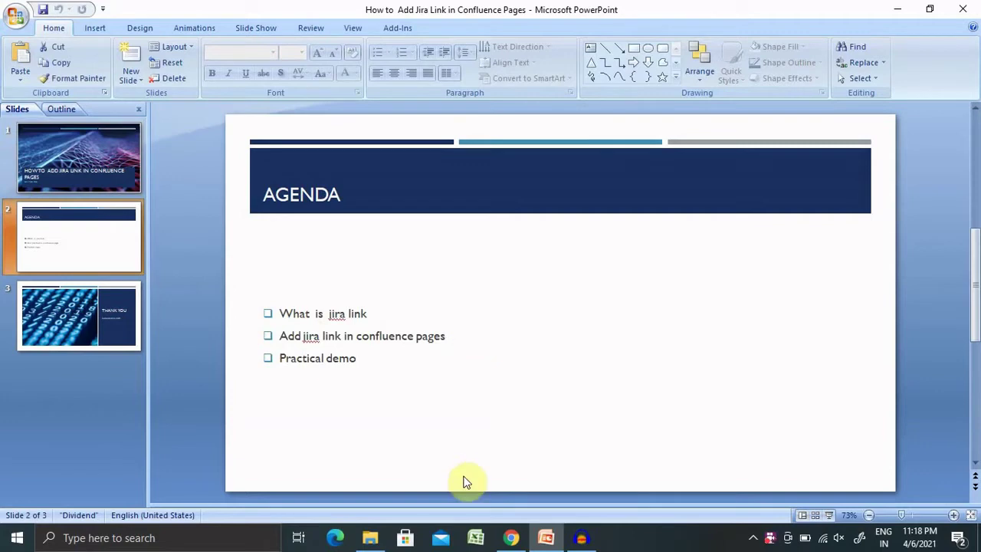
click(511, 537)
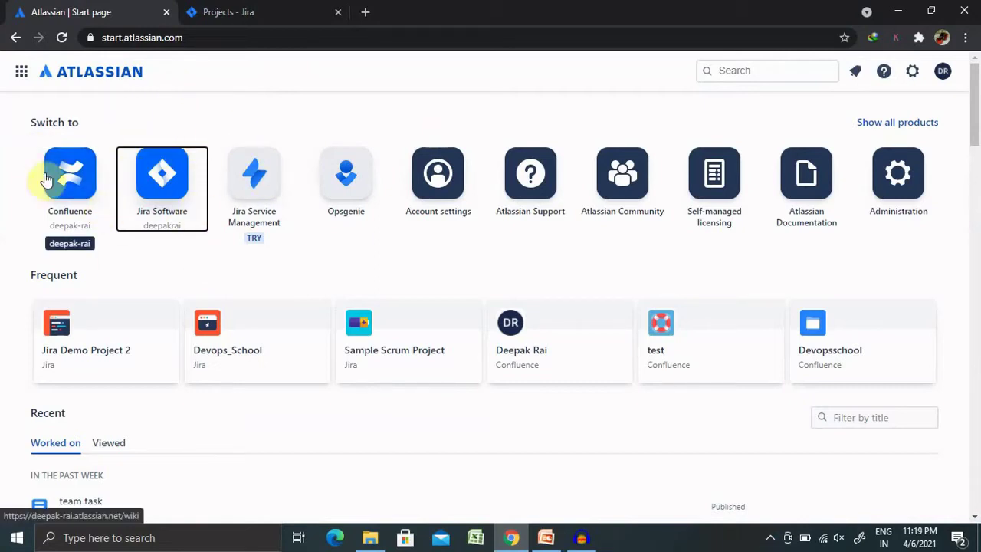
click(70, 220)
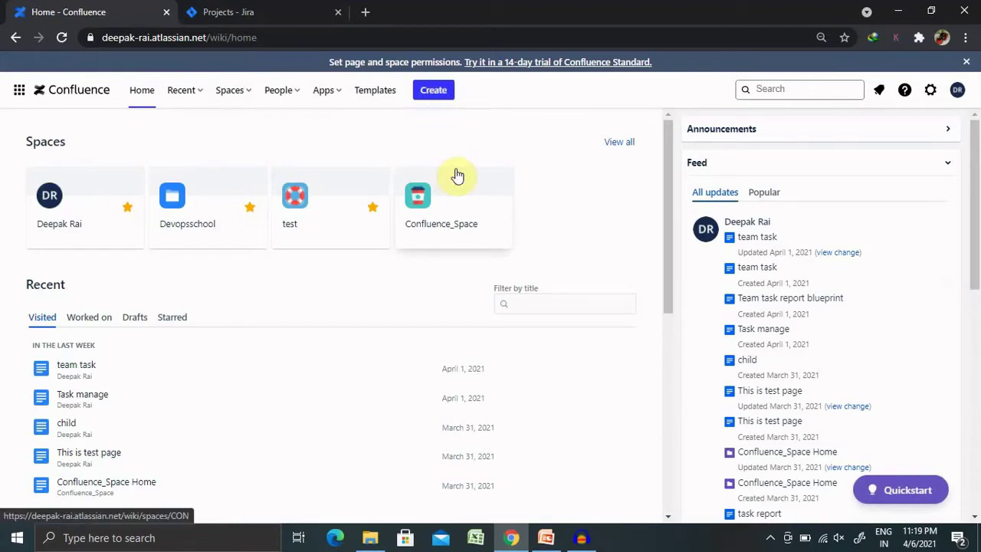
click(432, 92)
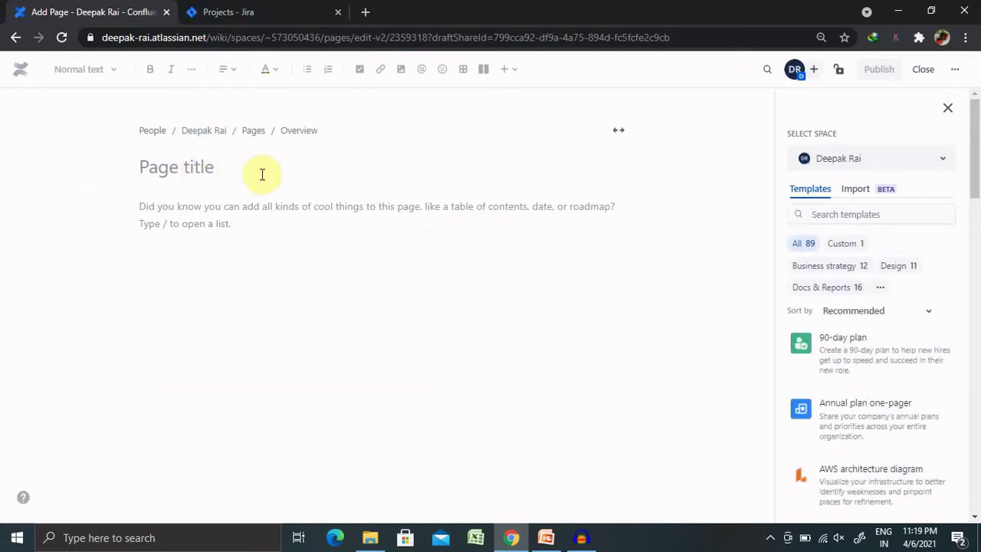
Step: Title the new page "Jira Operation" and move to the page body
text(Ji)
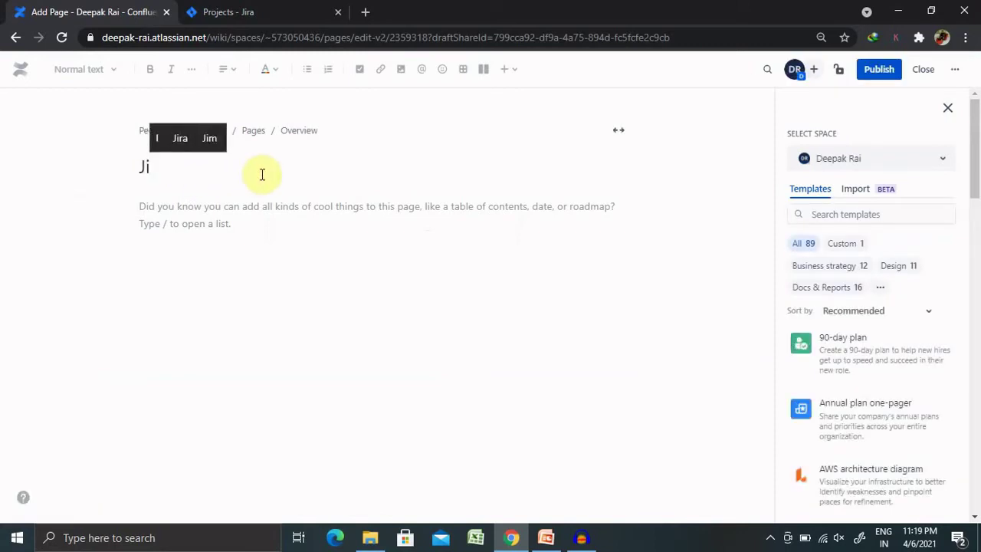
text(ra Op)
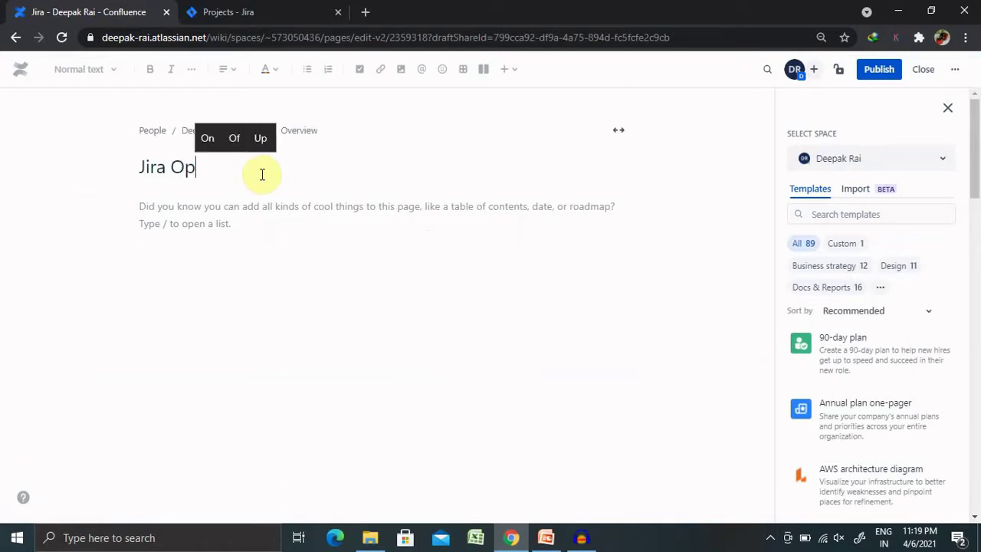
text(er)
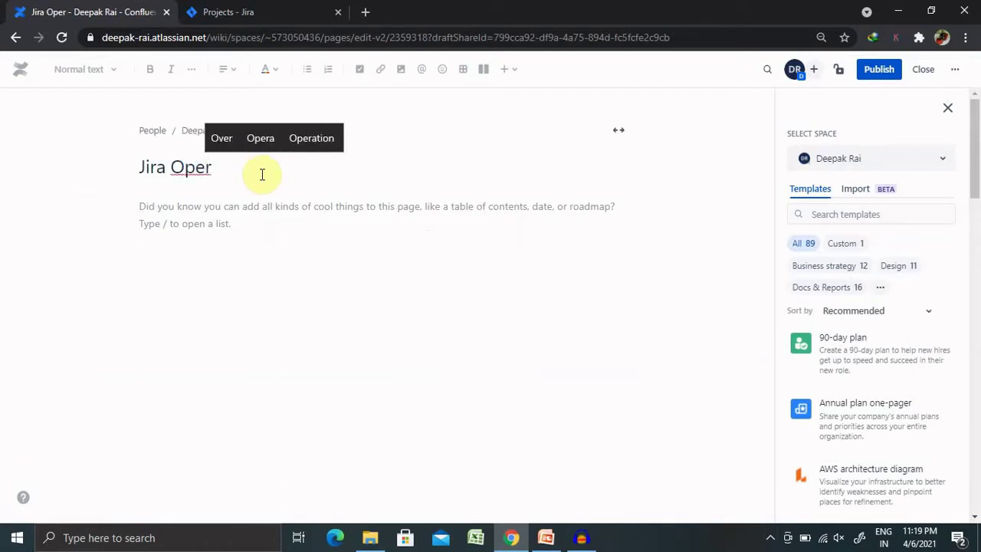
key(BackSpace)
key(BackSpace)
text(erat)
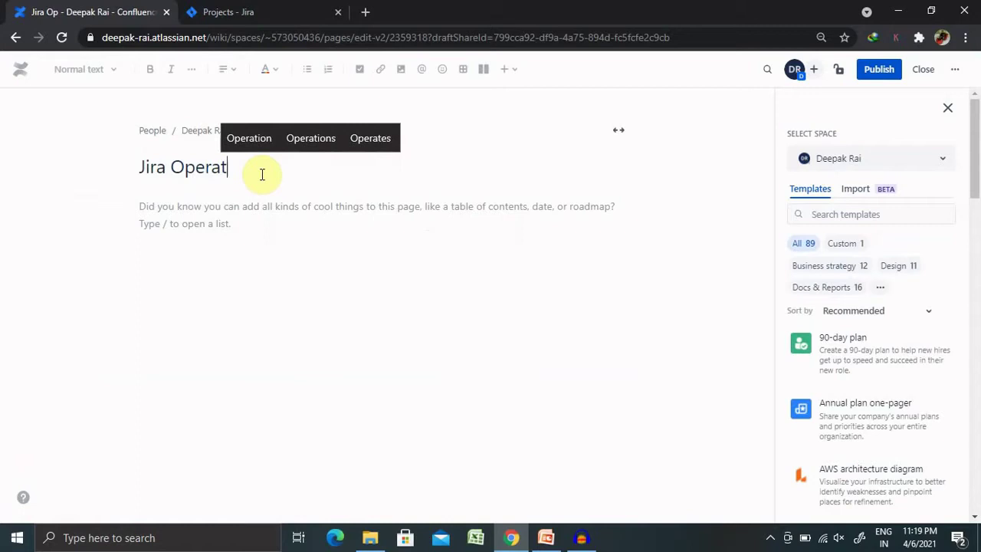
text(ion)
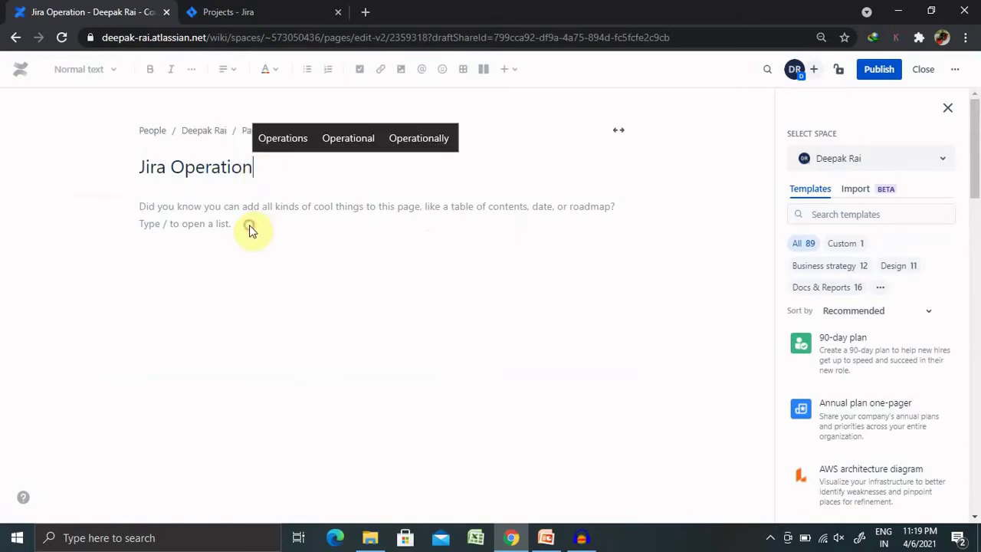
click(250, 227)
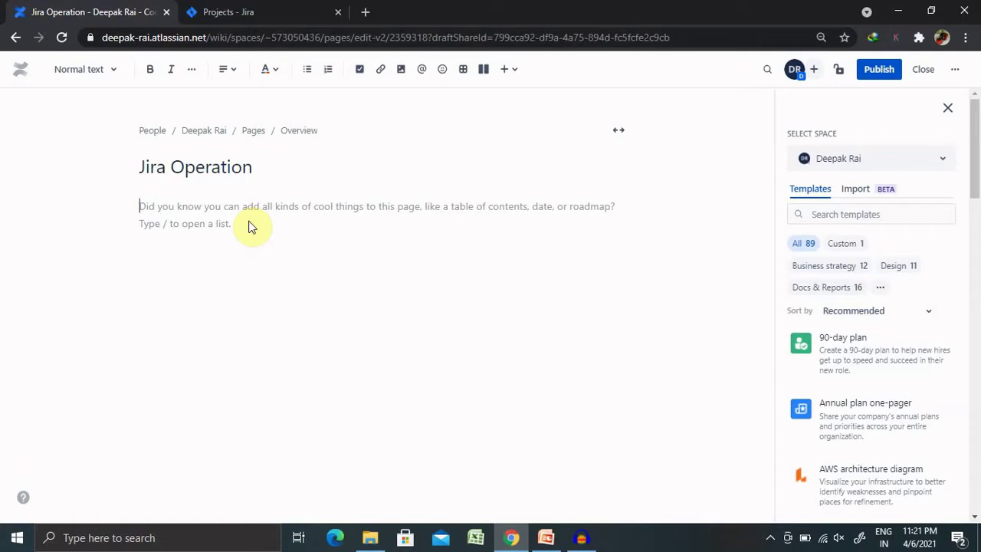
Step: Try to insert the Jira macro for issues and filters in the page body, and cancel the connection dialog
text(/)
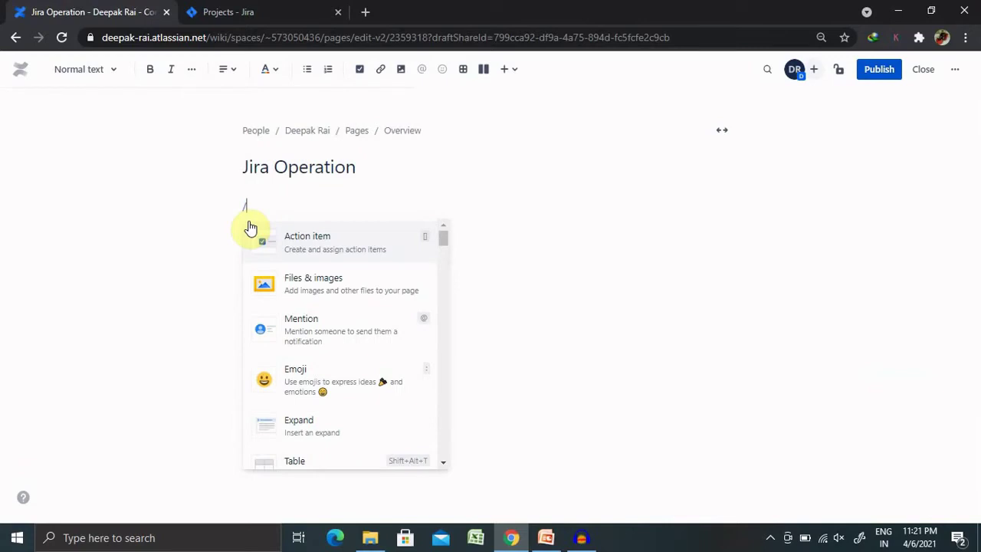
text(jira)
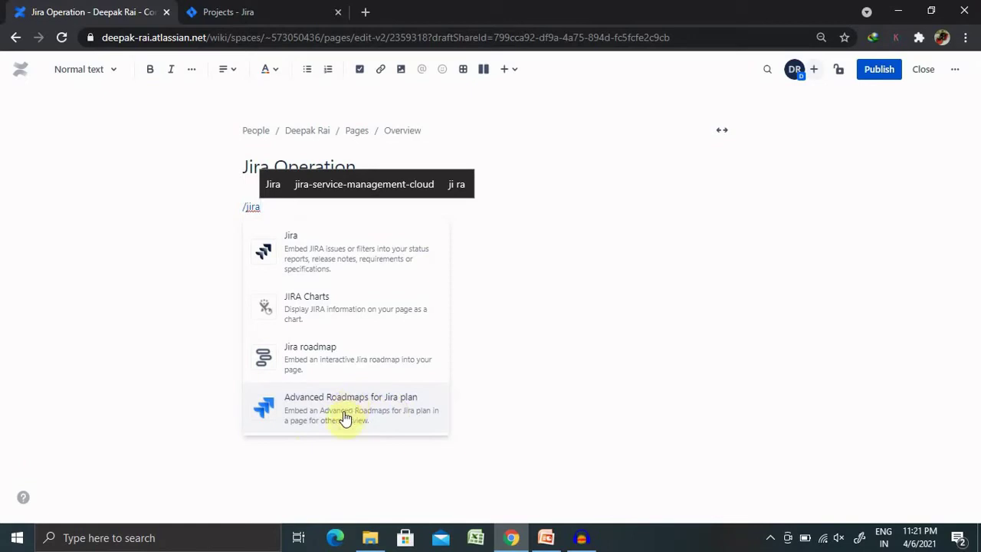
click(322, 263)
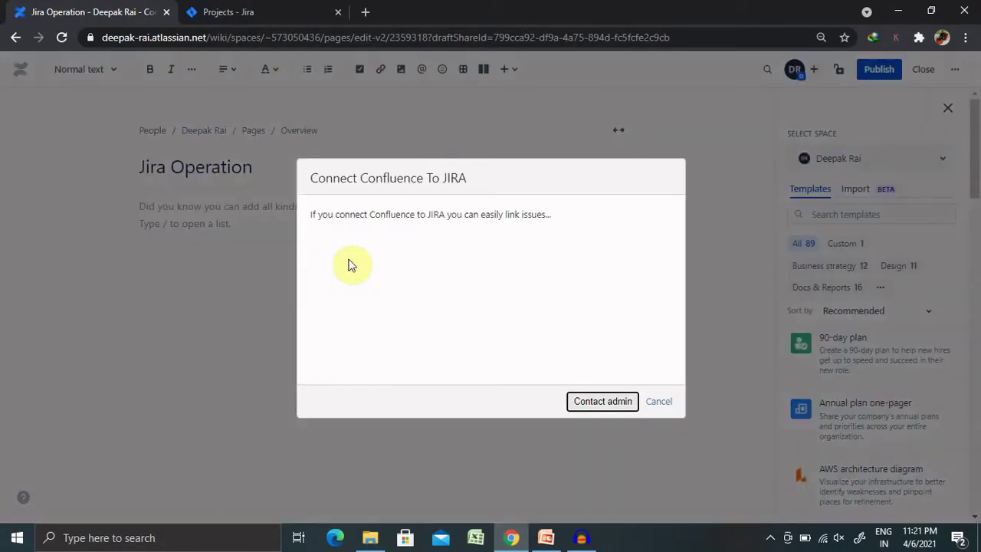
click(478, 206)
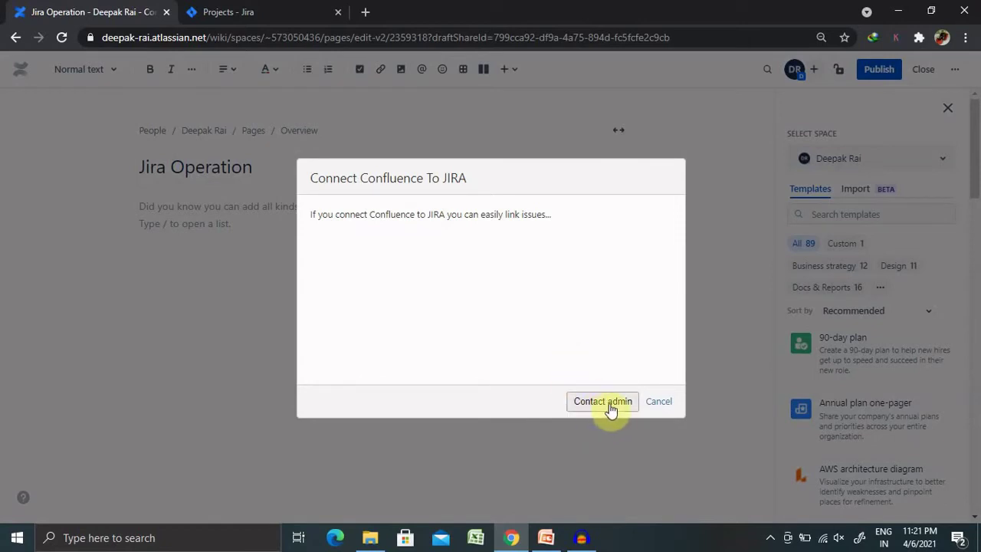
click(655, 403)
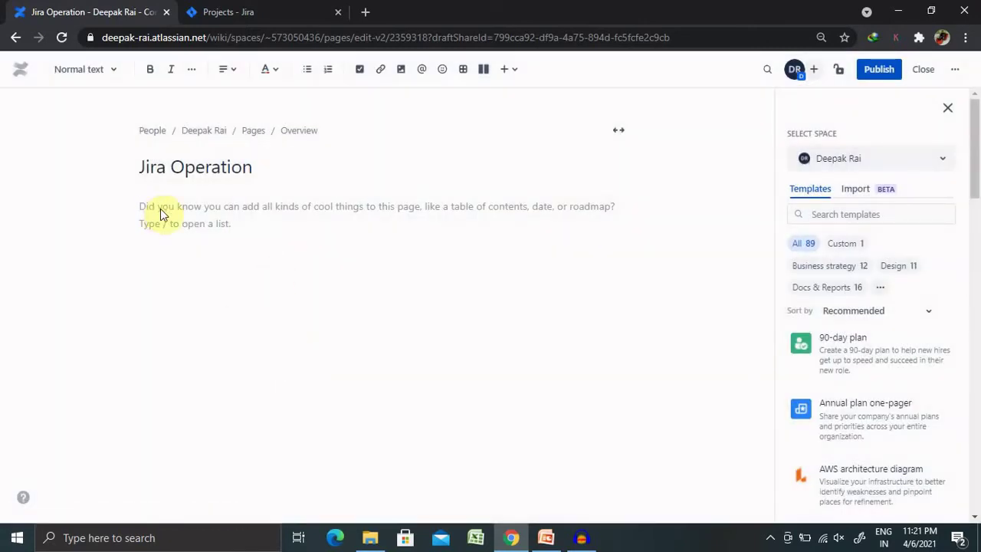
Step: Start inserting the Advanced Roadmaps for Jira plan macro in the page body
text(/)
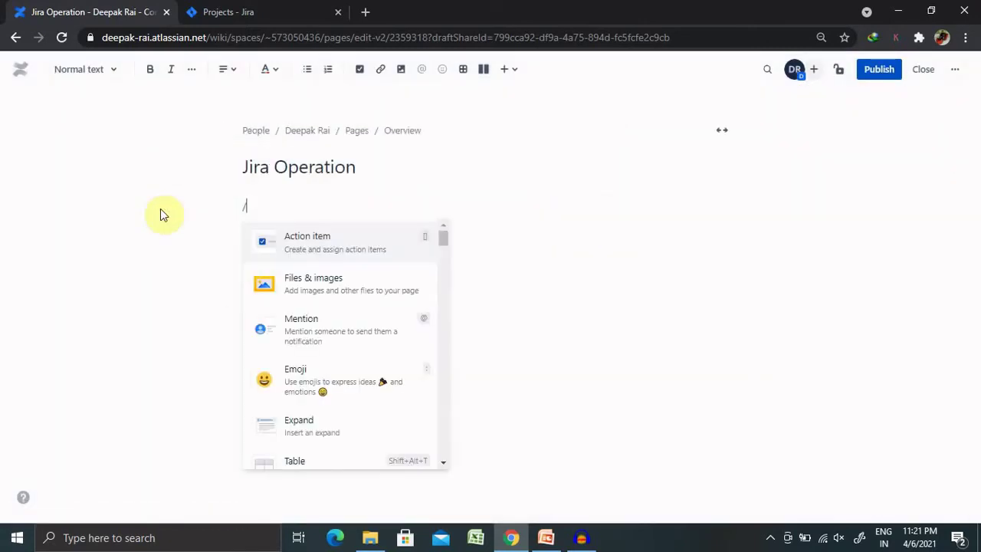
text(ji)
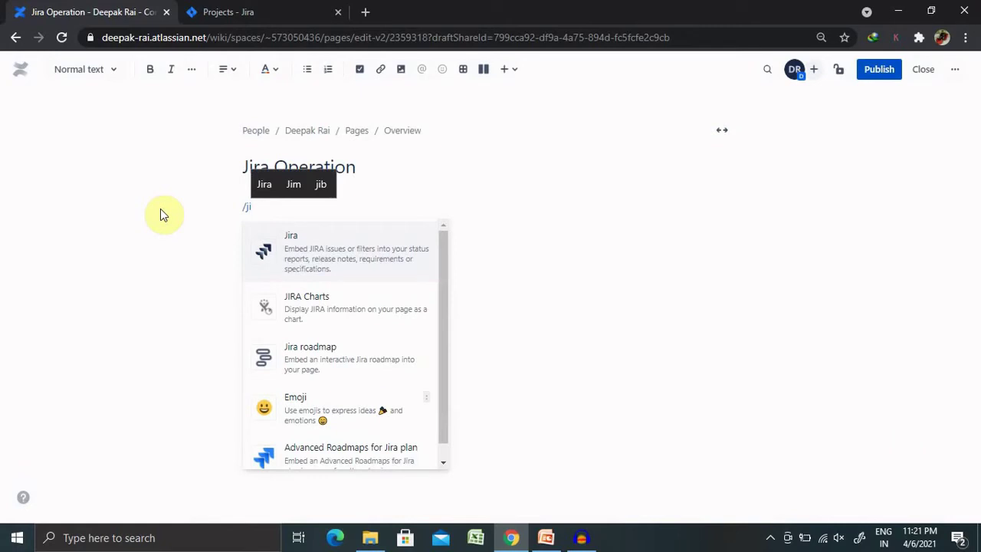
text(r)
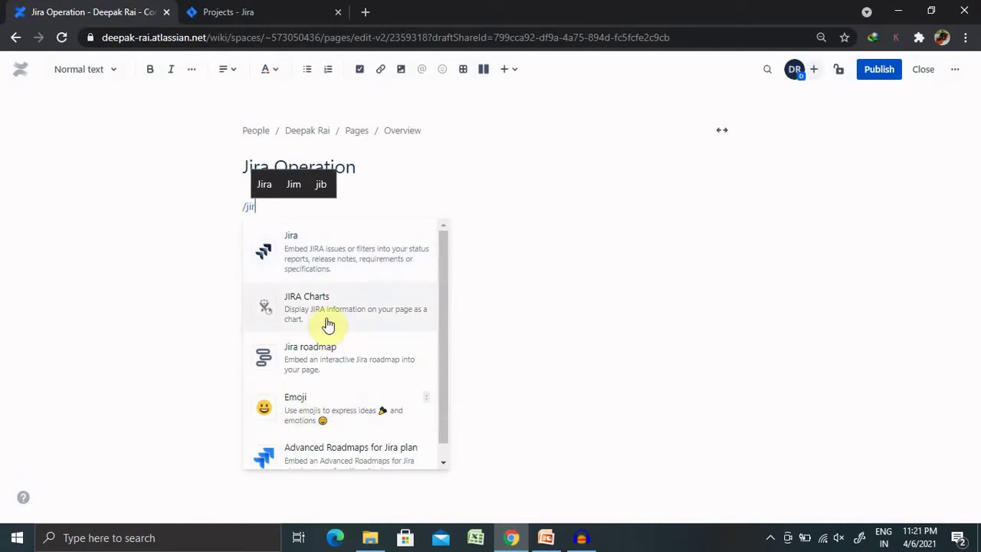
text(a)
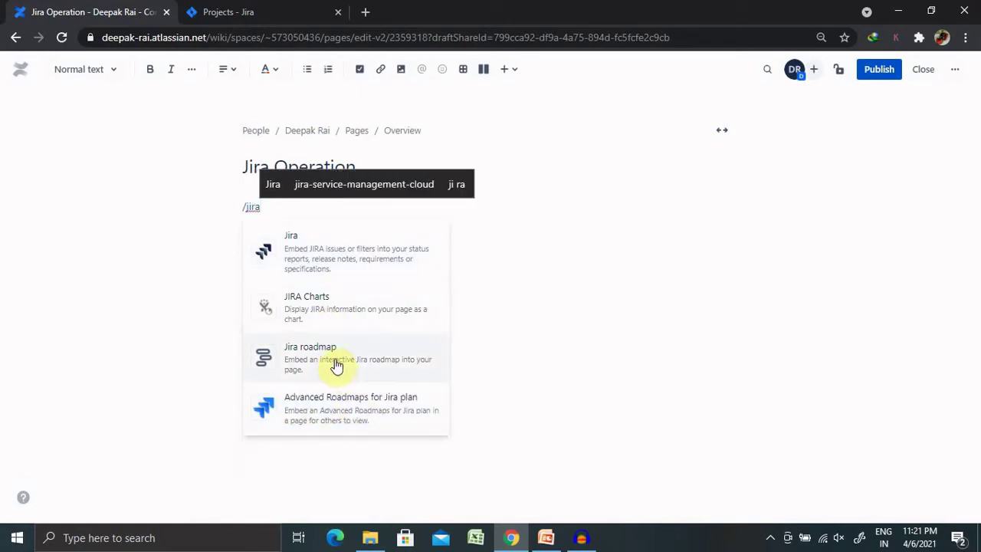
click(307, 418)
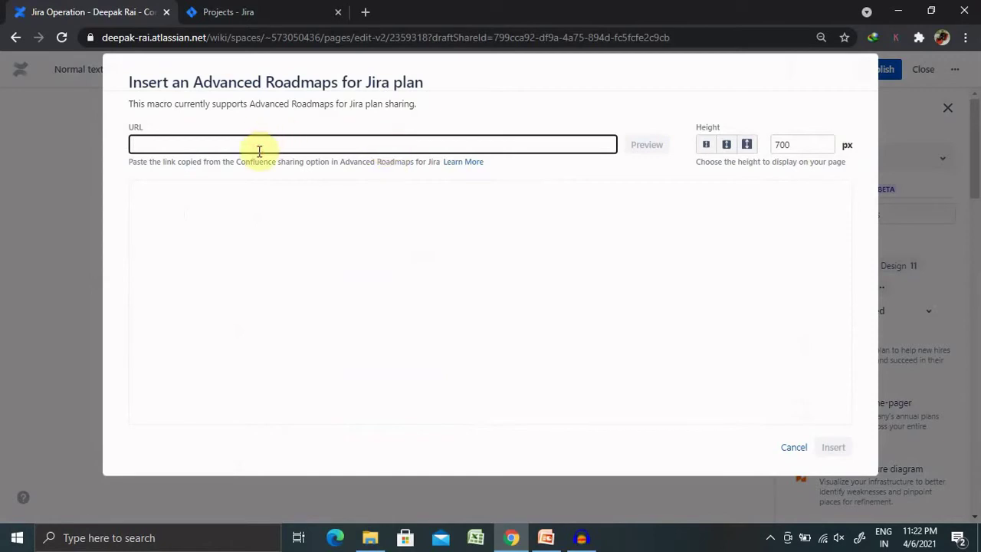
Step: Copy the Devops_School board link with issue DEVOPS-3 selected in Jira and paste it as the roadmap macro's URL
click(297, 7)
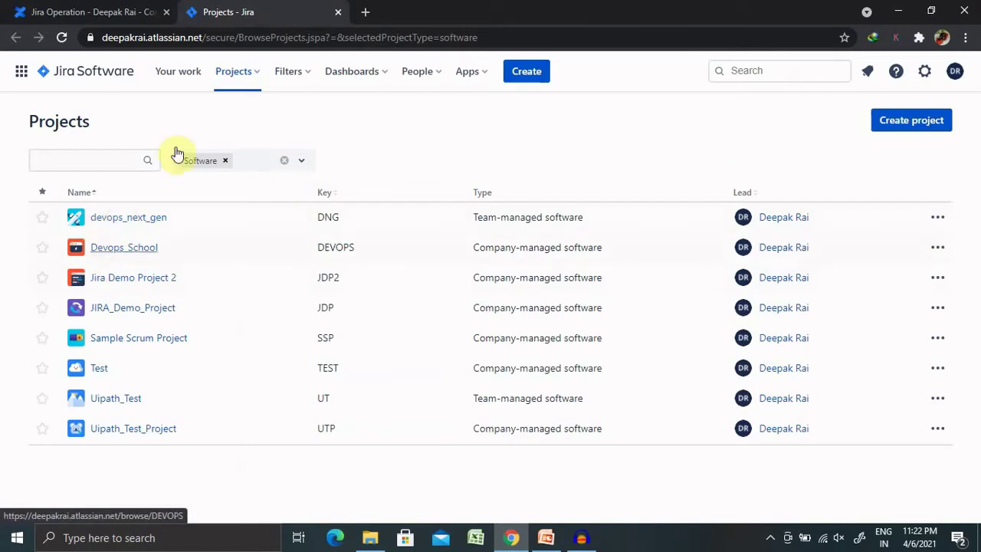
click(127, 249)
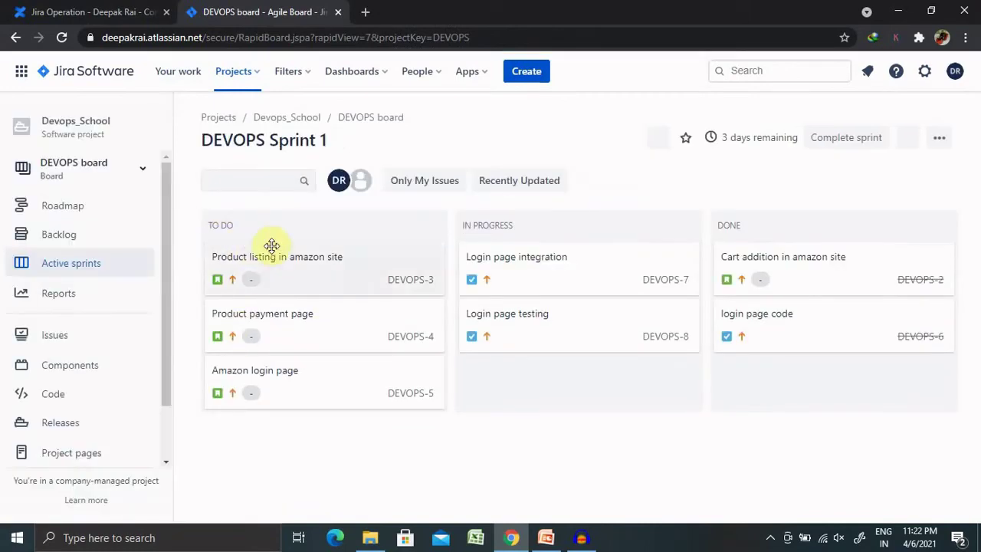
click(290, 300)
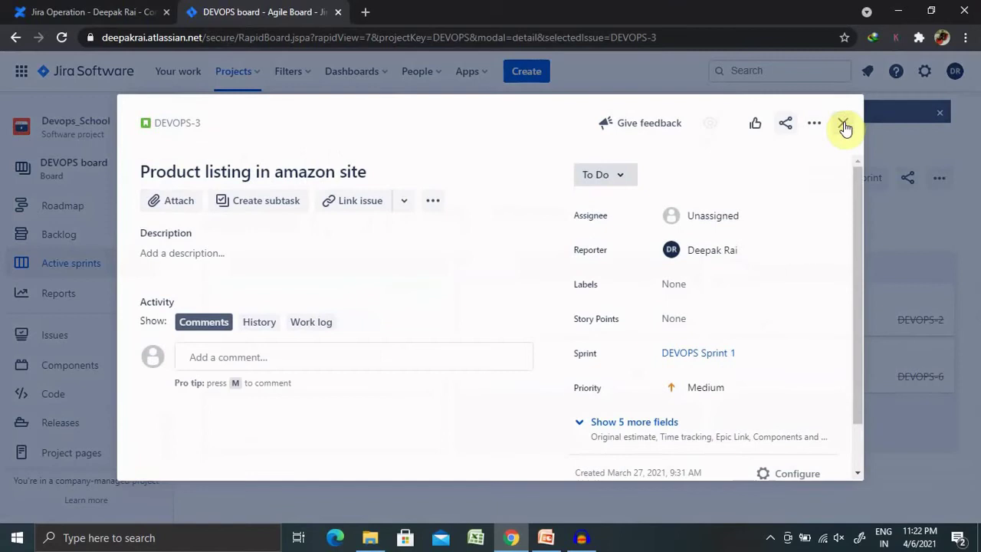
click(843, 126)
click(613, 37)
key(ctrl+c)
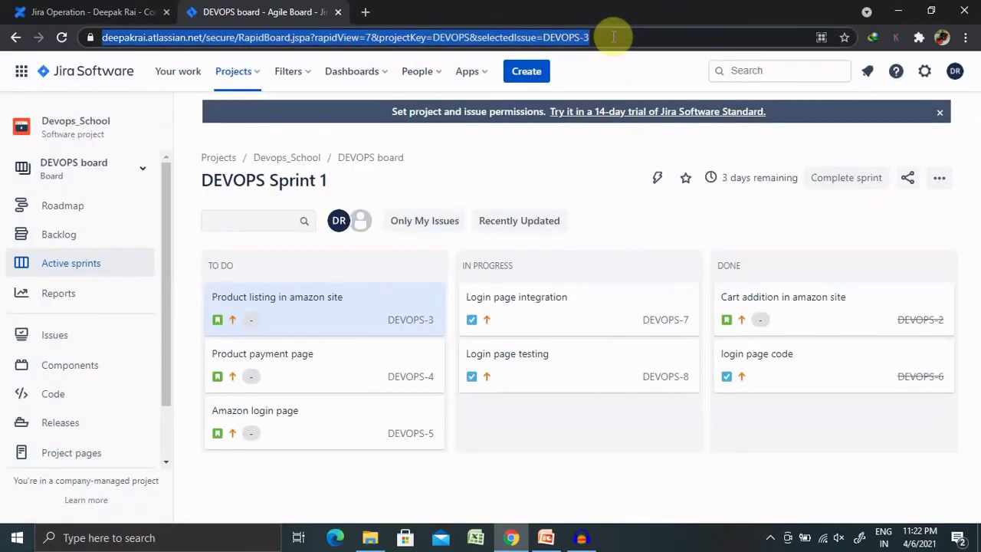
click(78, 8)
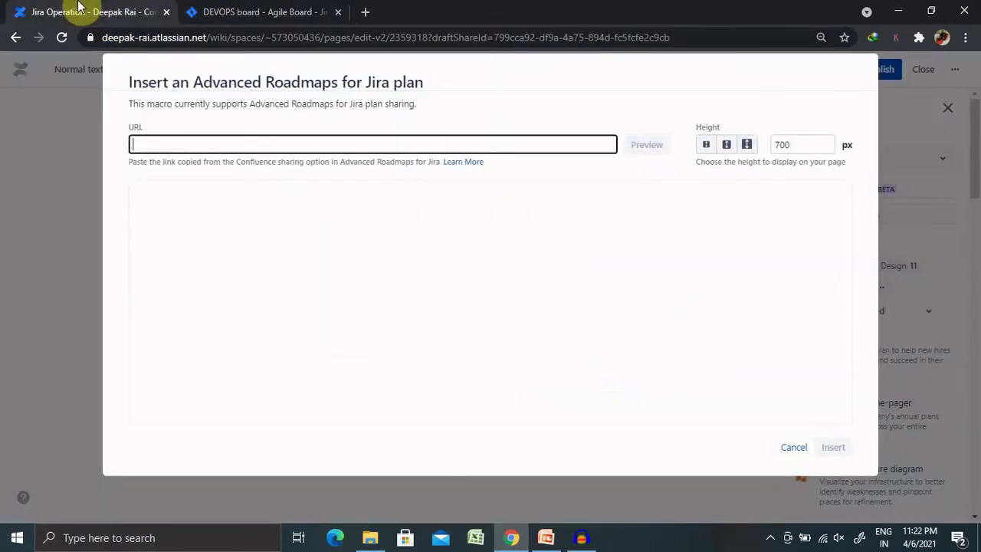
key(ctrl+v)
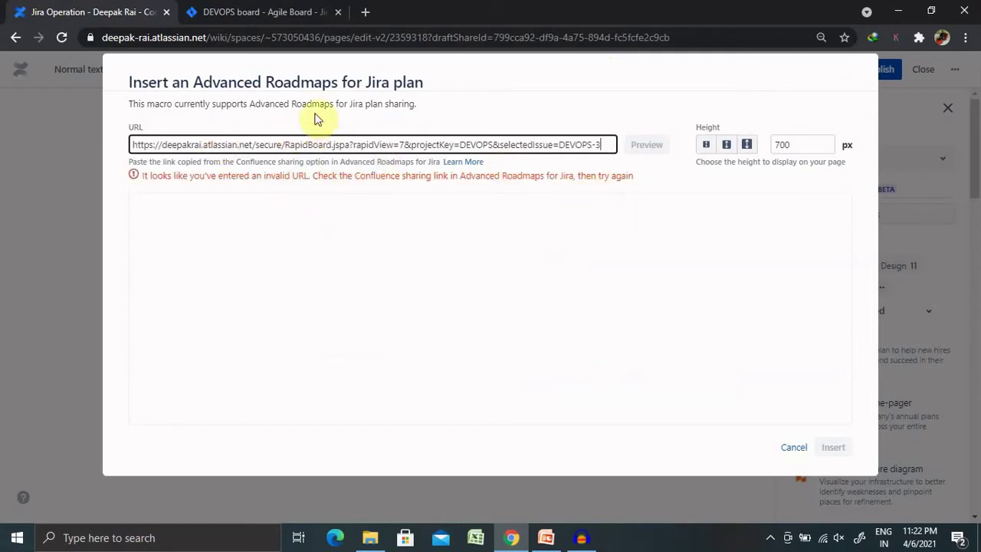
Step: Open the Defect_Dashboard in Jira and refresh its Sprint Health Gadget
click(261, 11)
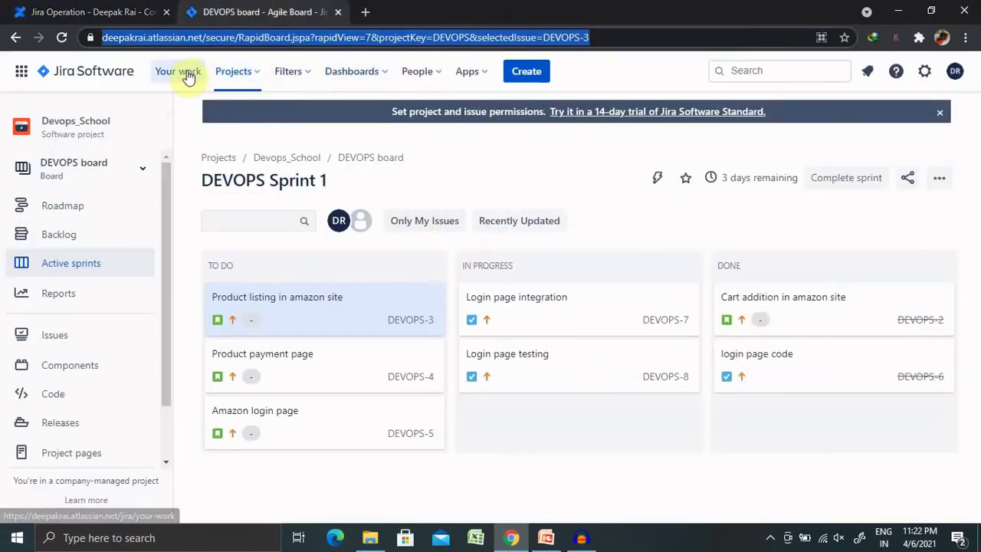
click(260, 73)
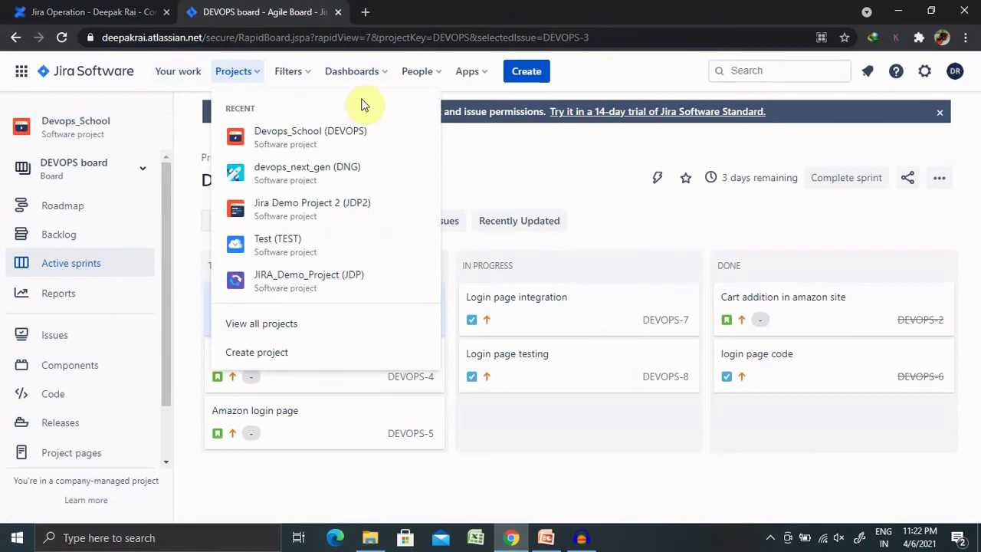
click(351, 70)
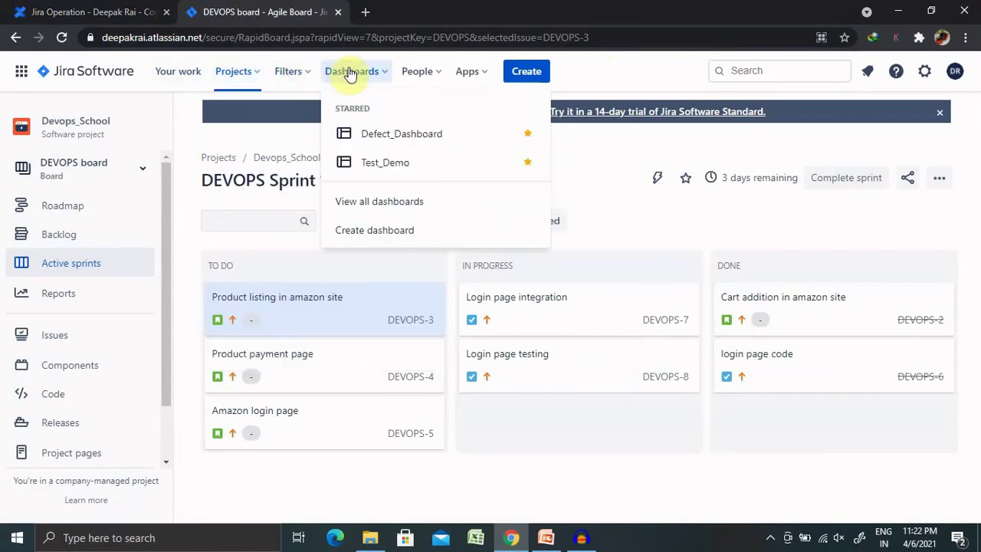
click(403, 137)
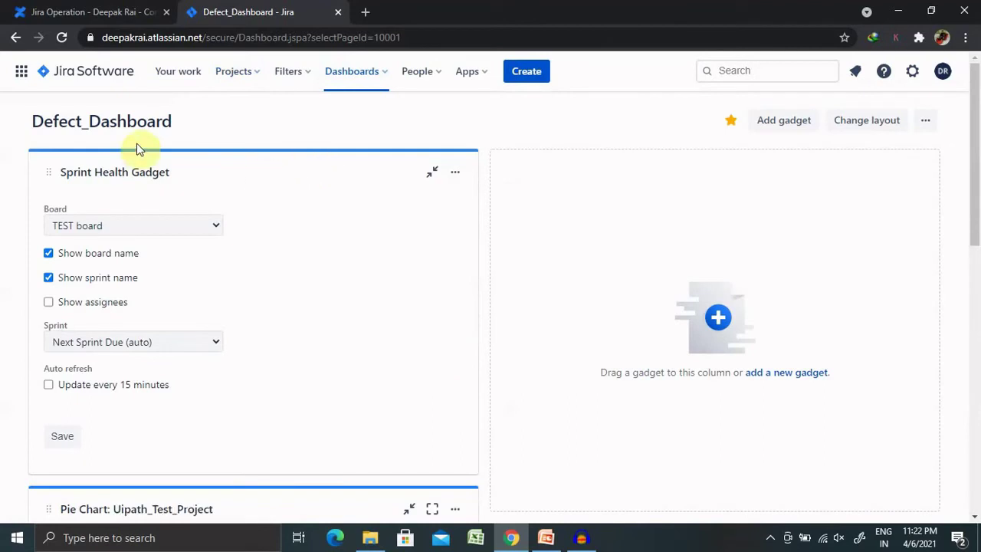
click(455, 173)
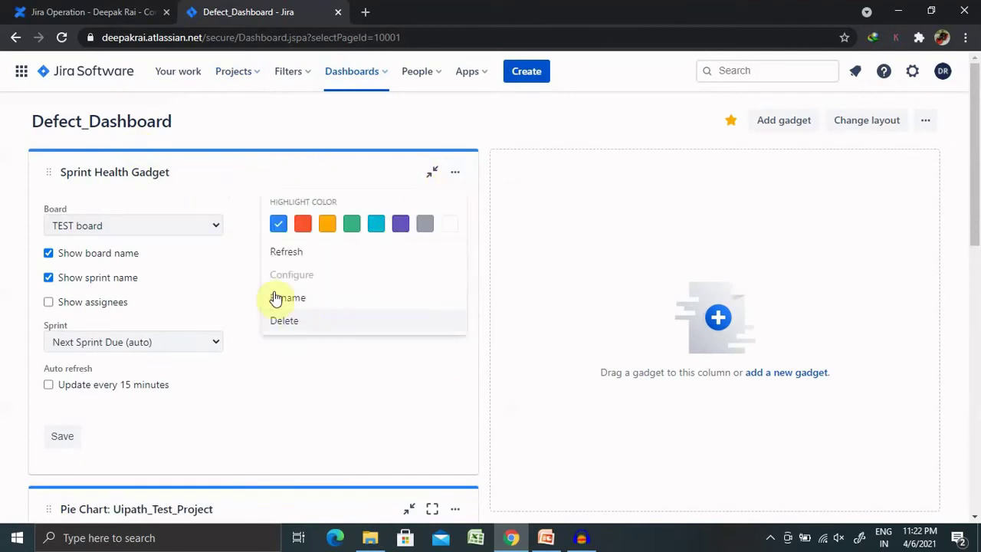
click(282, 253)
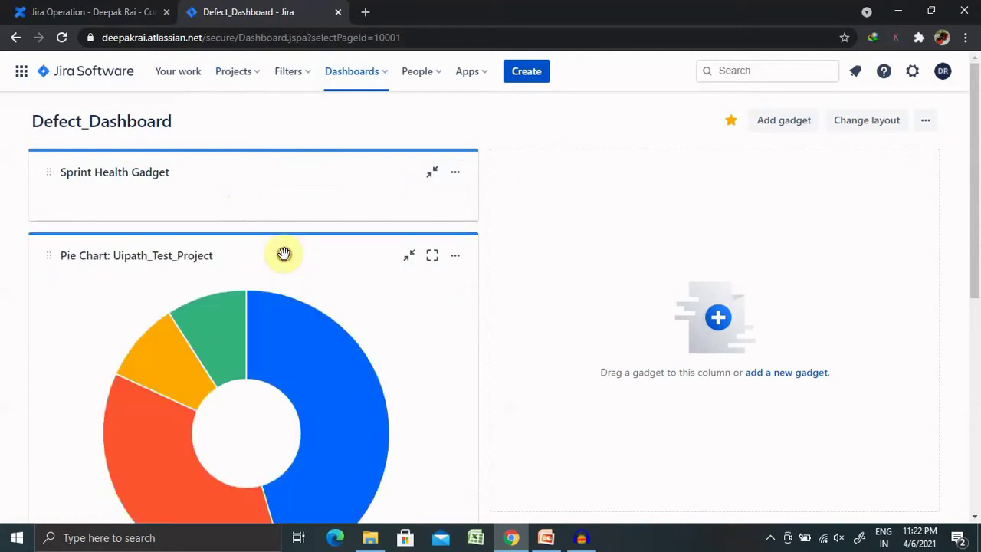
Step: Open the configuration of the Uipath_Test_Project pie chart gadget on the Defect_Dashboard and go to its project or saved filter search
drag(978, 121, 978, 308)
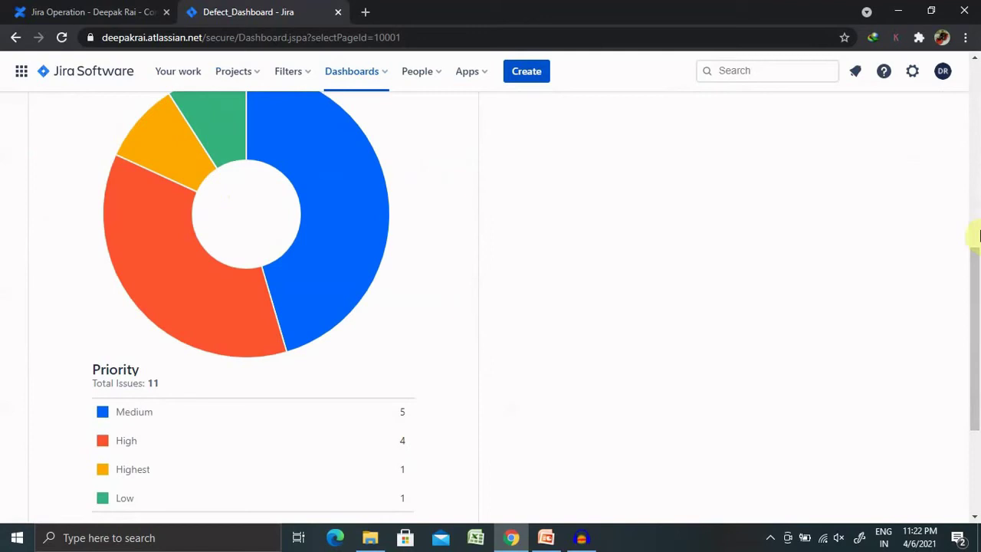
scroll(666, 230, up, 2)
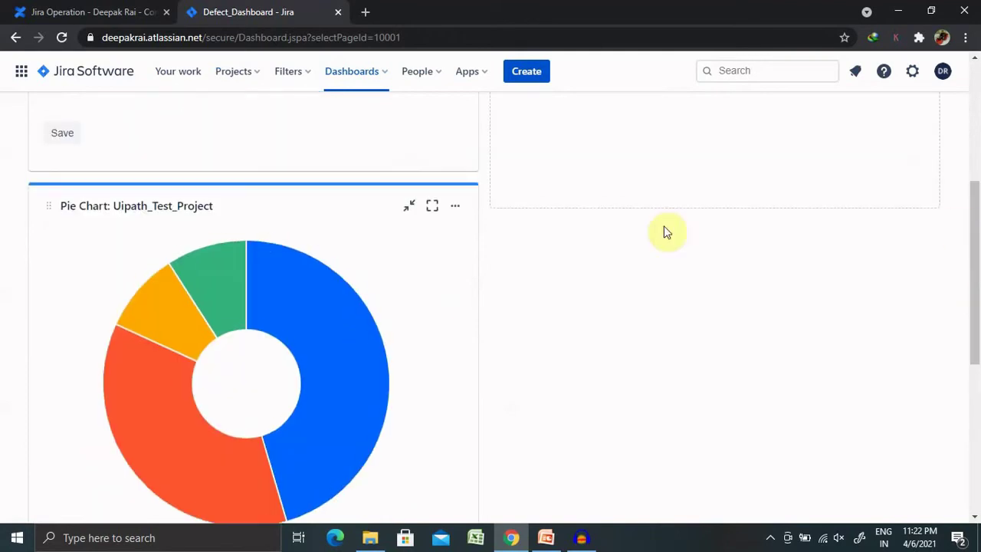
click(454, 208)
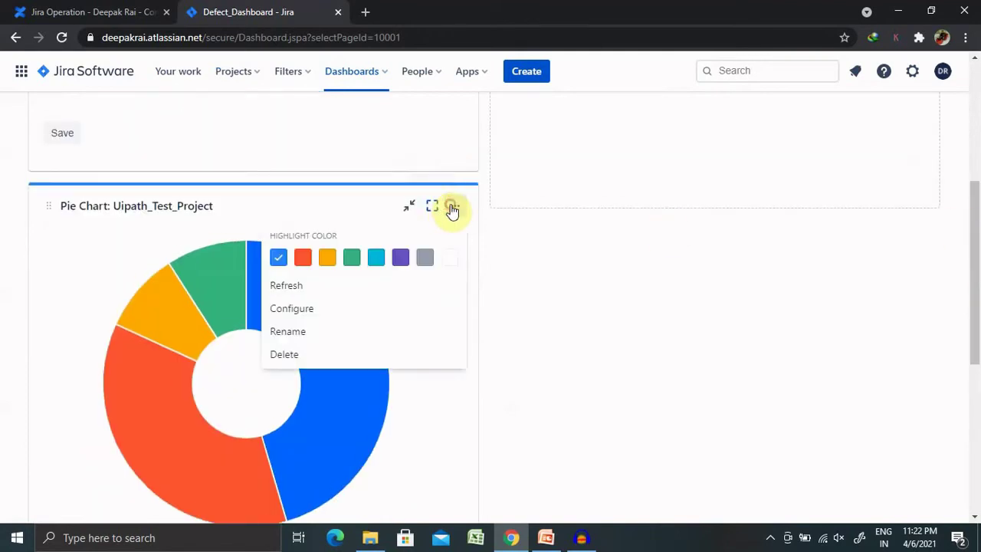
click(296, 308)
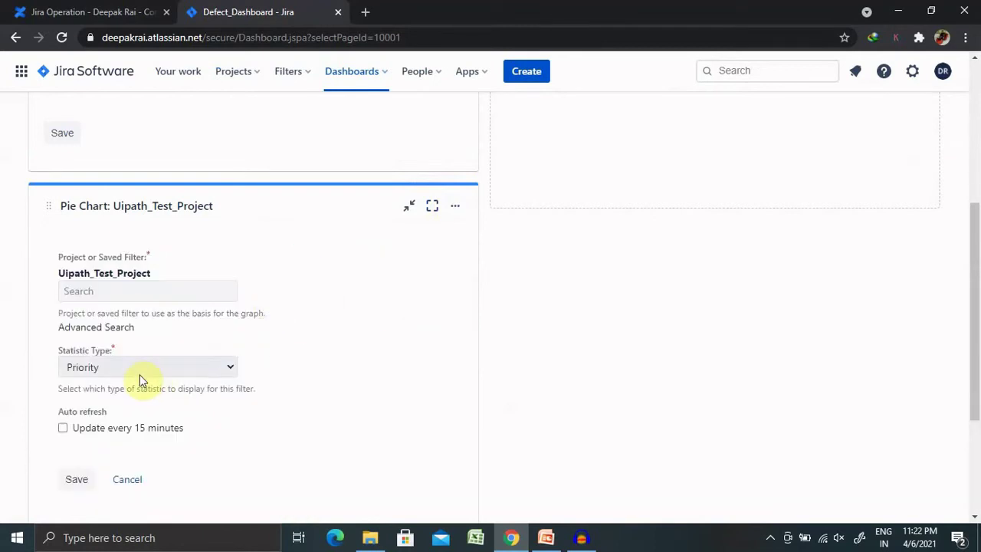
click(116, 290)
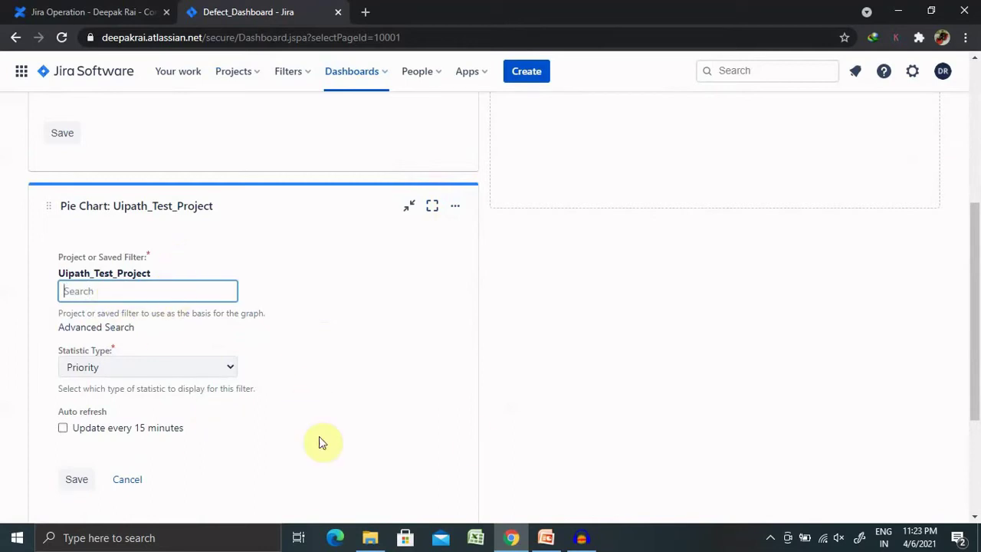
Step: Copy the Defect_Dashboard link from Jira and paste it as the URL of the Advanced Roadmaps for Jira plan macro
drag(974, 267, 977, 173)
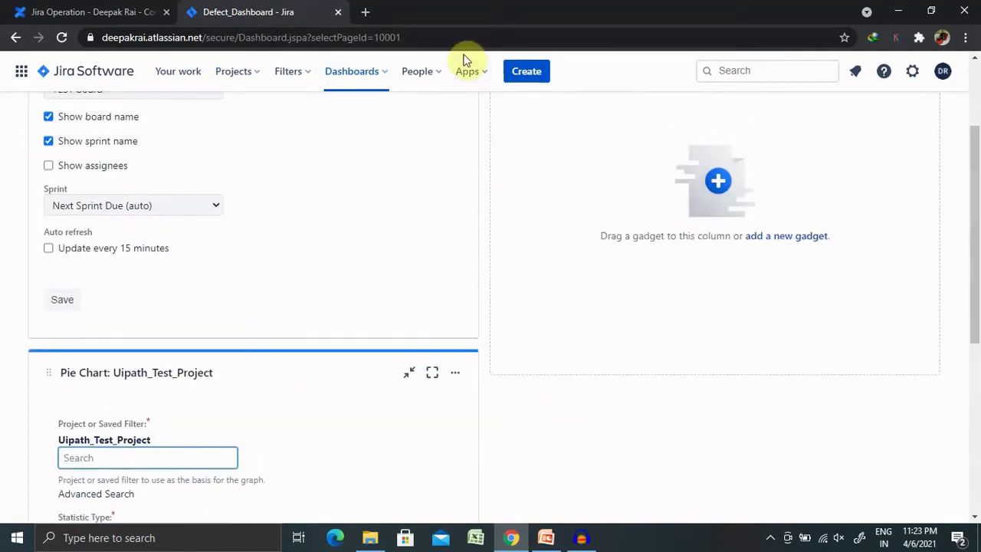
click(422, 37)
key(ctrl+c)
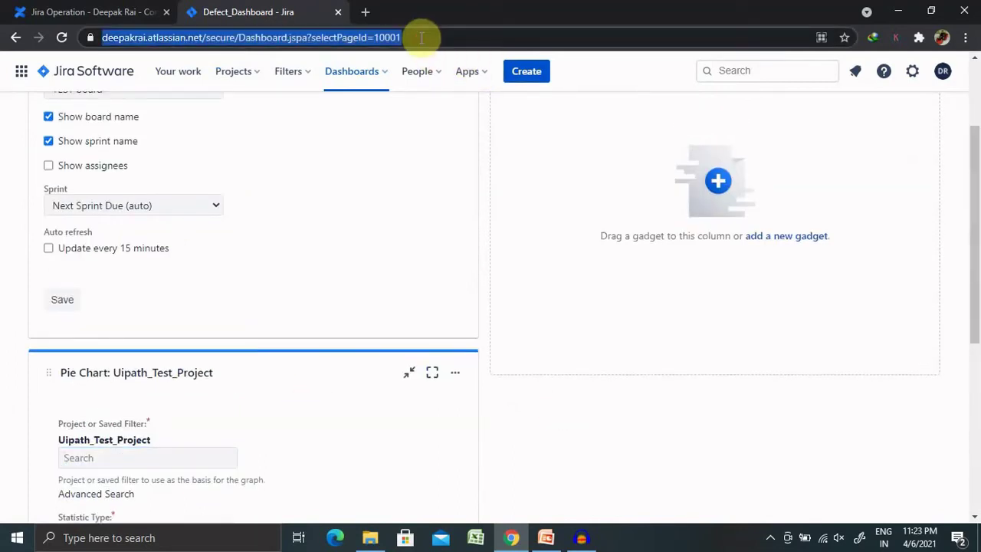
click(98, 11)
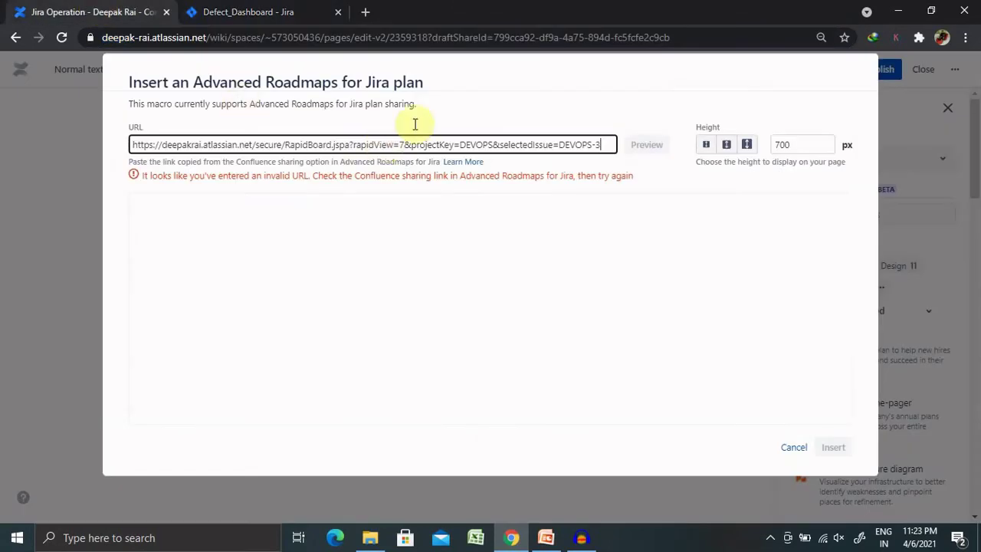
triple_click(525, 146)
key(ctrl+v)
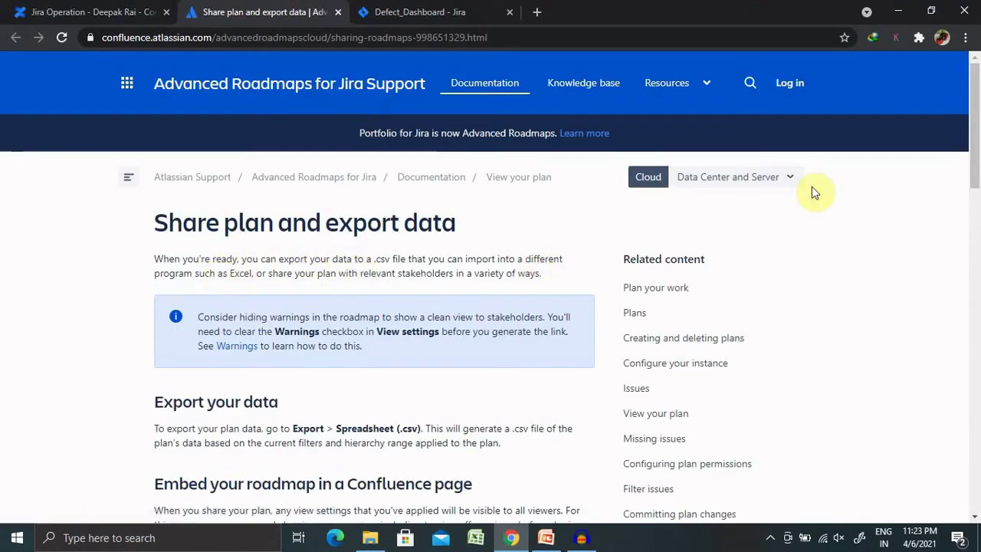
Step: Read the help article on sharing a plan and embedding a roadmap in Confluence, and cancel the Advanced Roadmaps macro dialog
drag(978, 119, 978, 177)
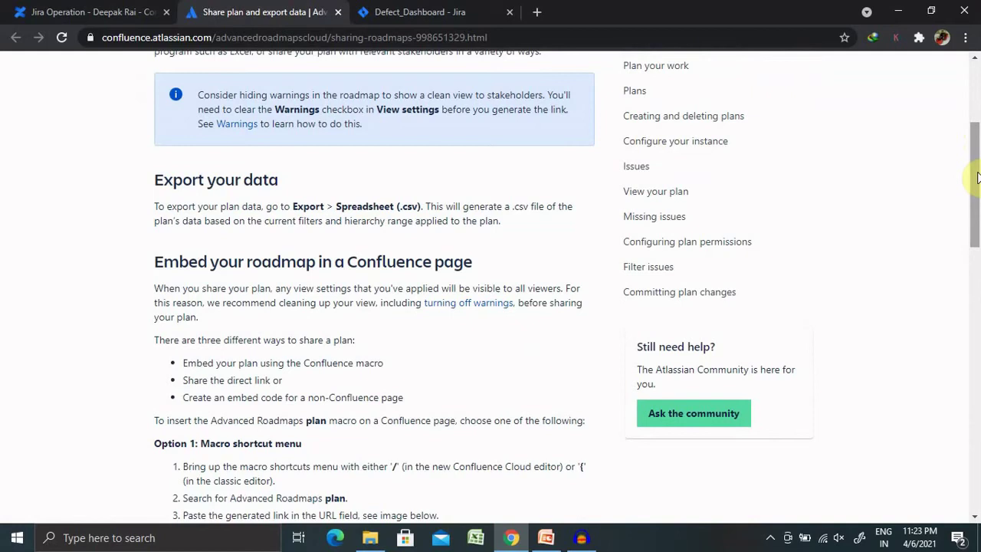
click(121, 12)
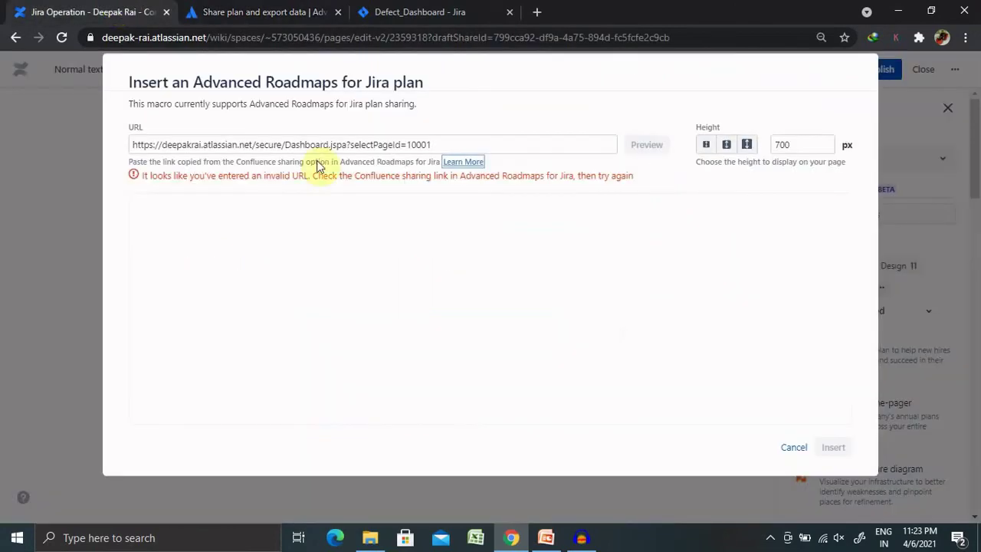
click(794, 447)
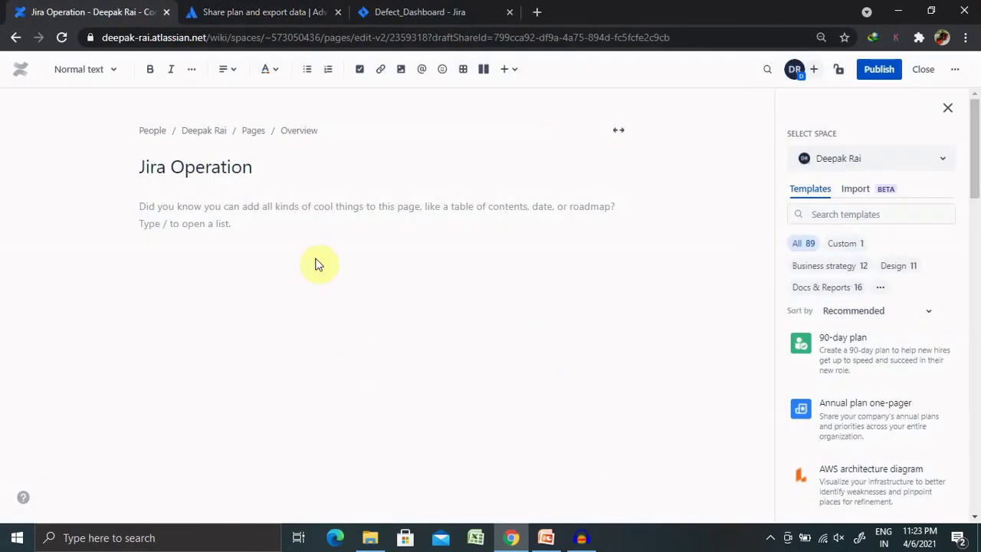
Step: Search the insertable elements in the page body for "bug" and clear the search term
text(/)
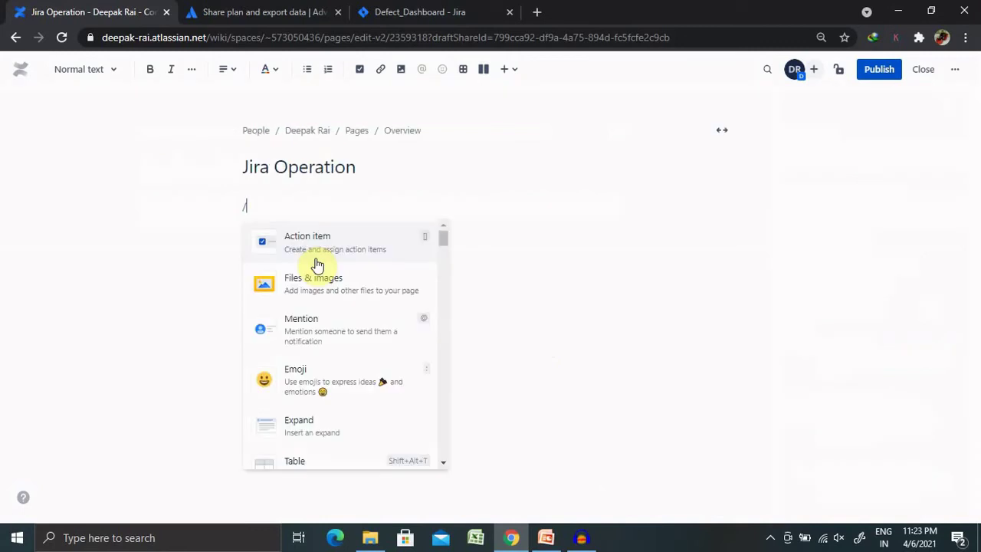
text(bug)
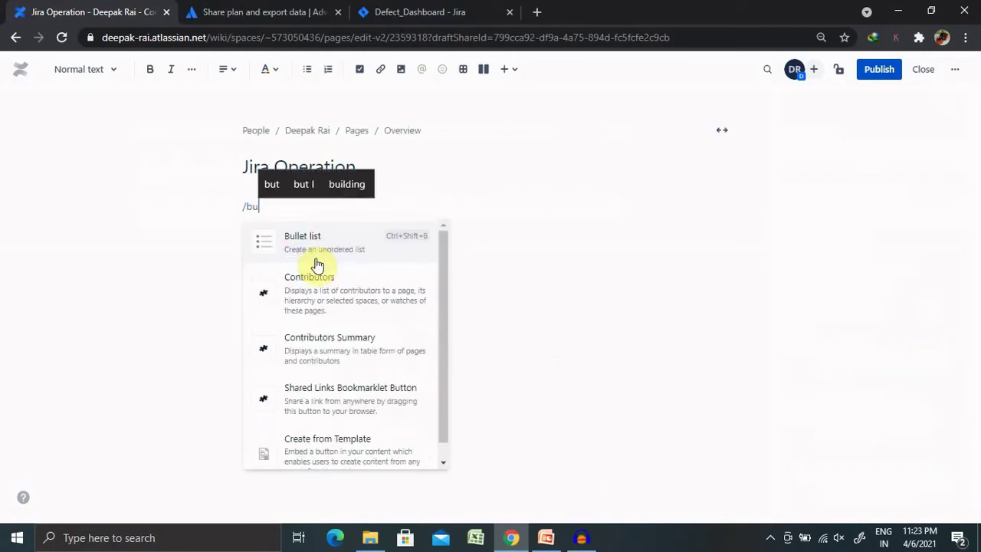
key(BackSpace)
key(BackSpace)
key(BackSpace)
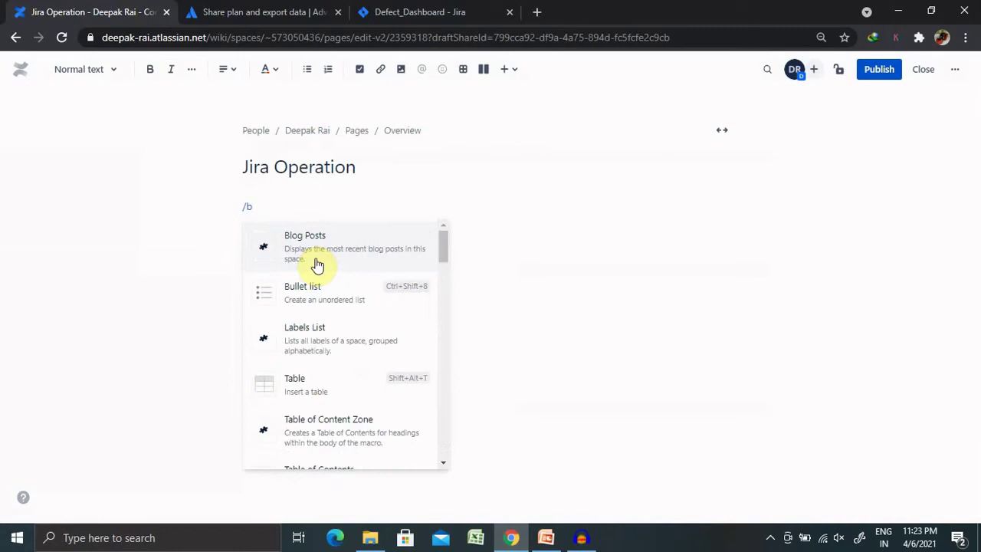
Step: Search the insertable elements for "jir bu" and clear the term back to the slash
text(jir)
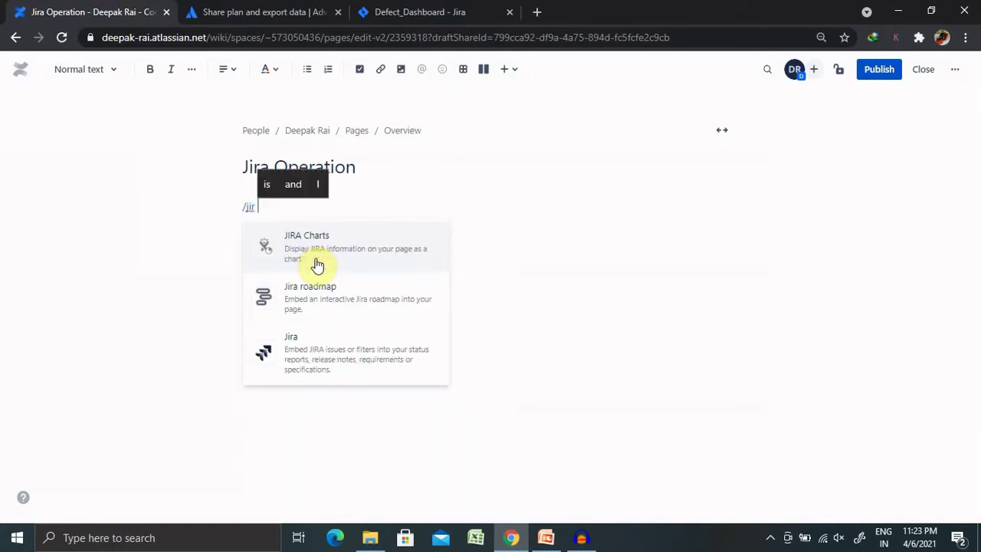
text( bu)
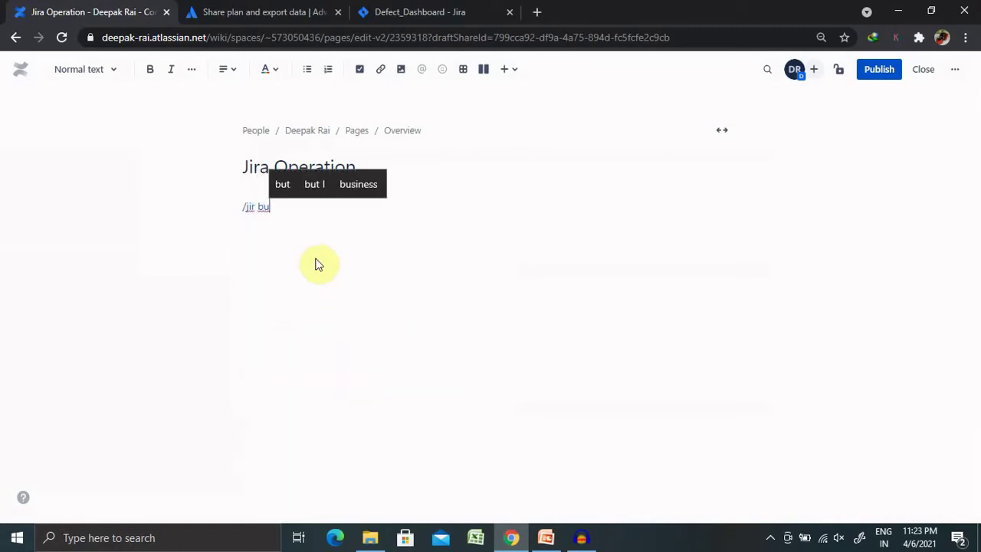
key(BackSpace)
key(BackSpace)
key(BackSpace)
key(BackSpace)
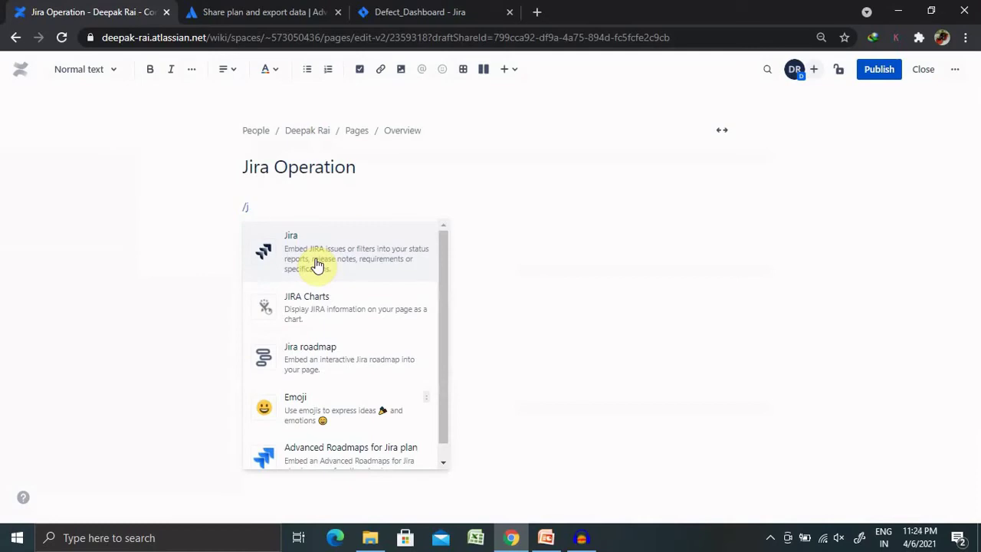
key(BackSpace)
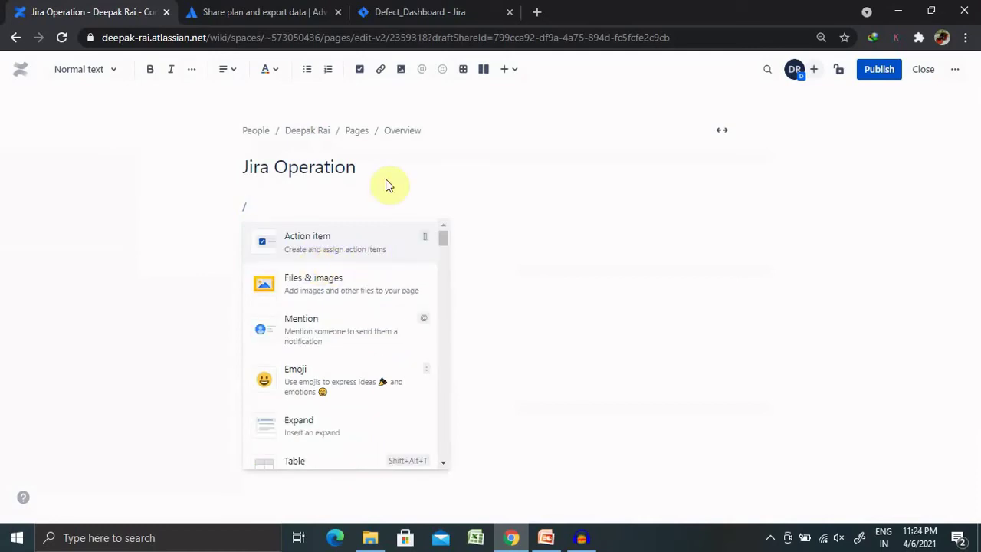
Step: Switch to Jira and open the issues list of the Devops_School project
click(230, 11)
click(399, 17)
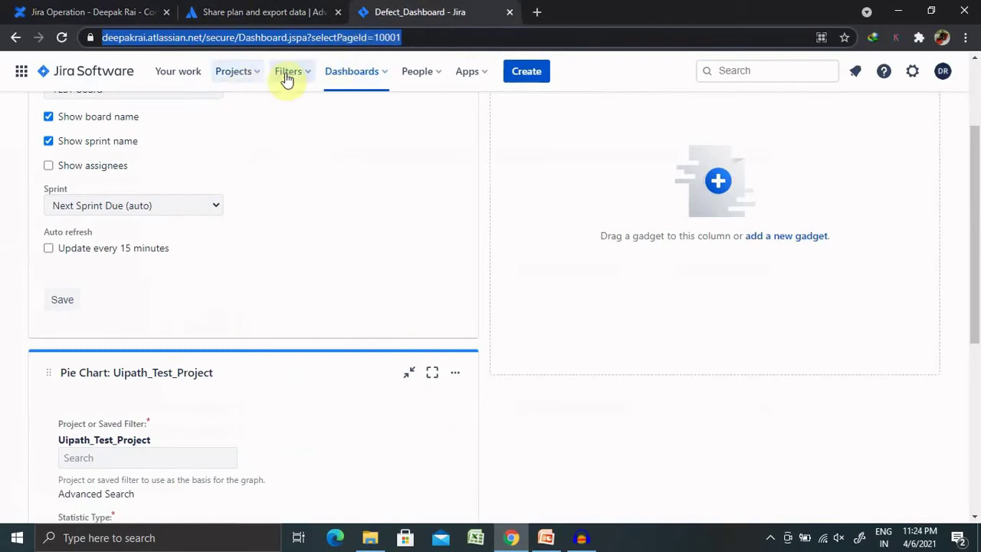
click(252, 77)
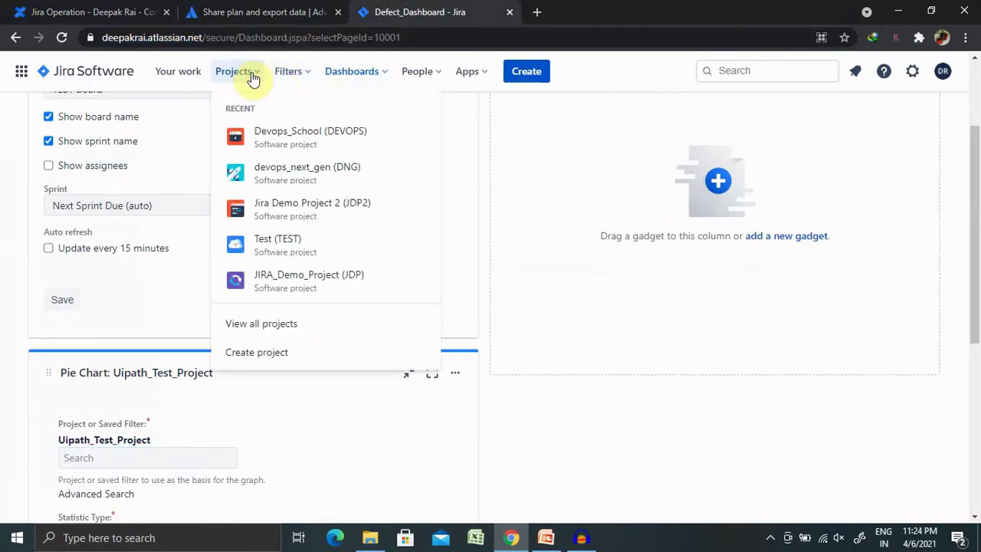
click(313, 144)
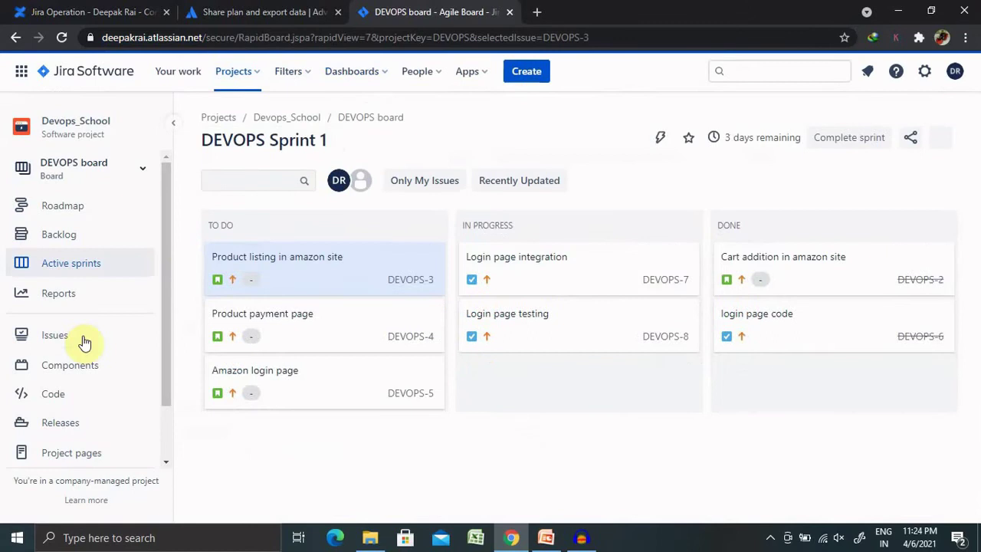
click(83, 339)
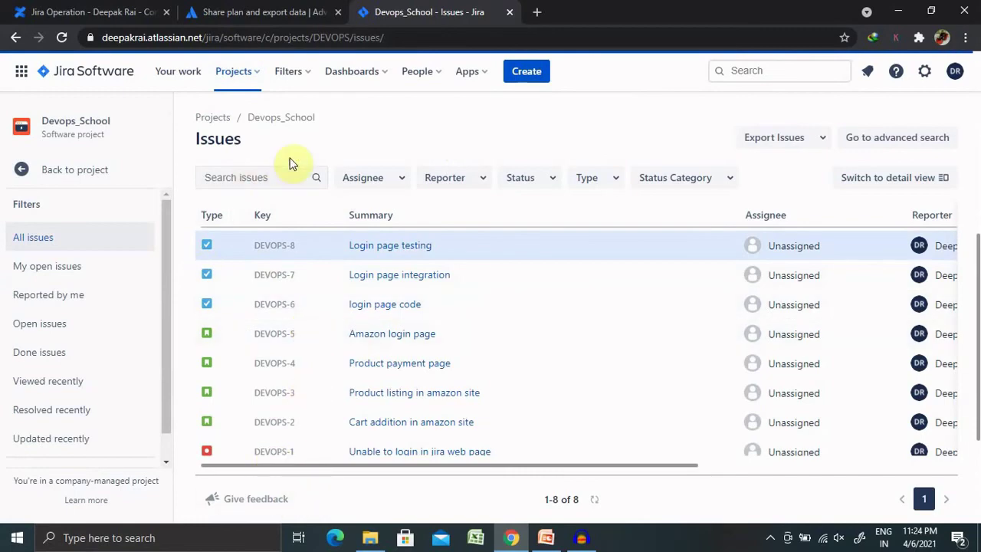
Step: Return to the Jira Operation page in Confluence, search the insertable elements for "devops", and clear the term
click(241, 13)
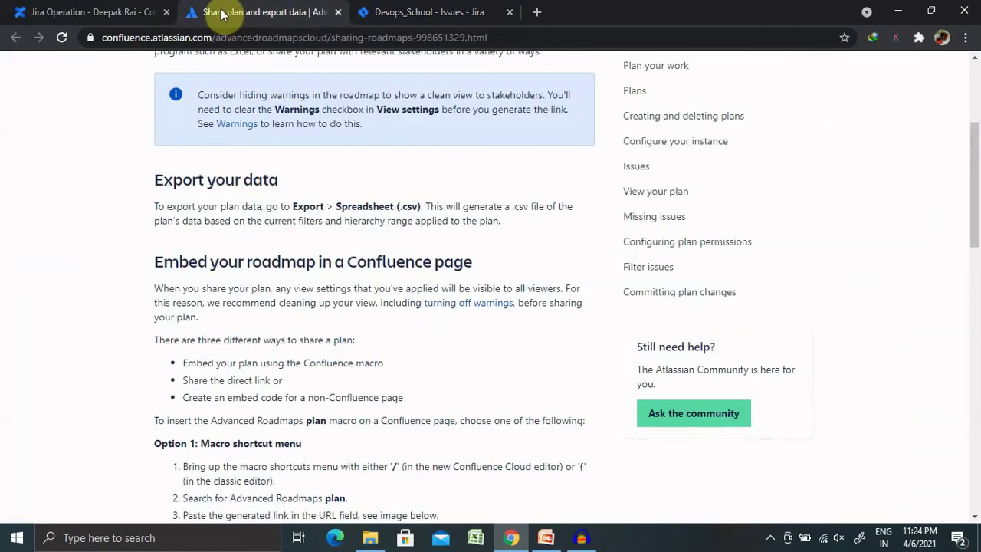
click(107, 12)
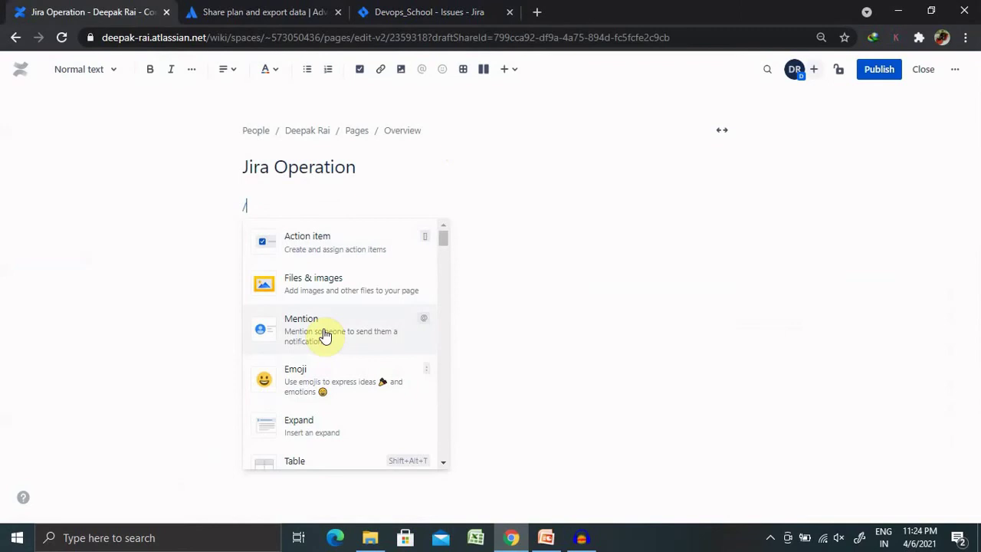
text(de)
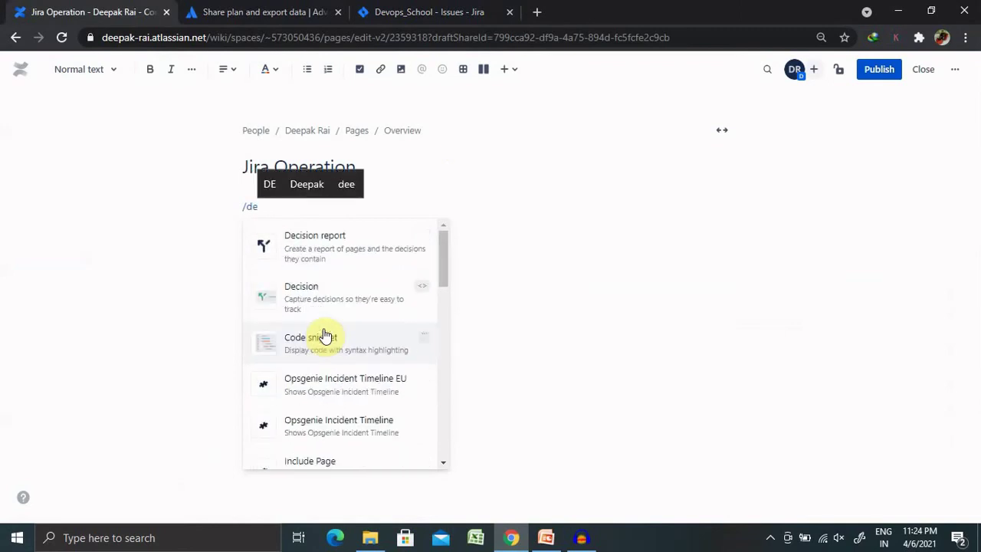
text(vops)
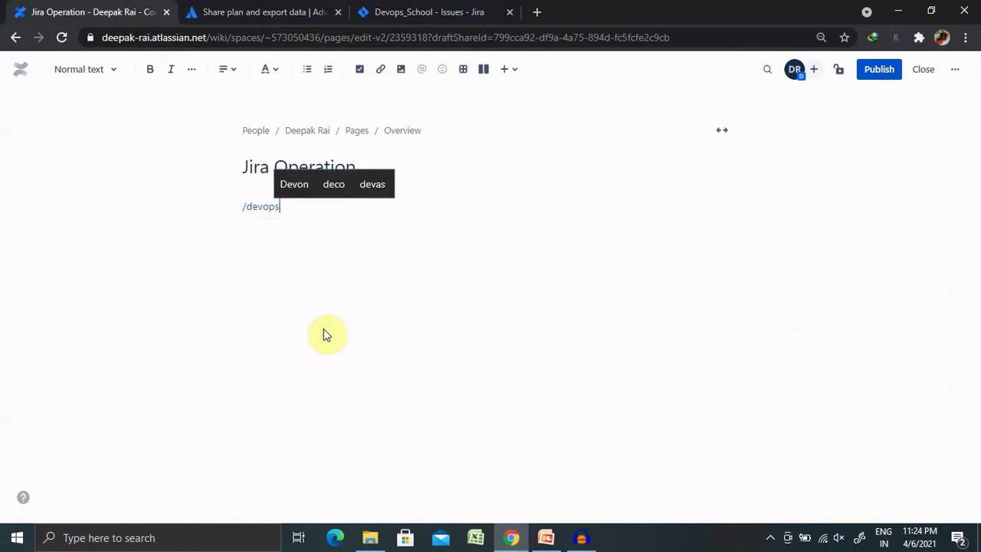
key(BackSpace)
key(BackSpace)
key(BackSpace)
key(BackSpace)
key(BackSpace)
key(BackSpace)
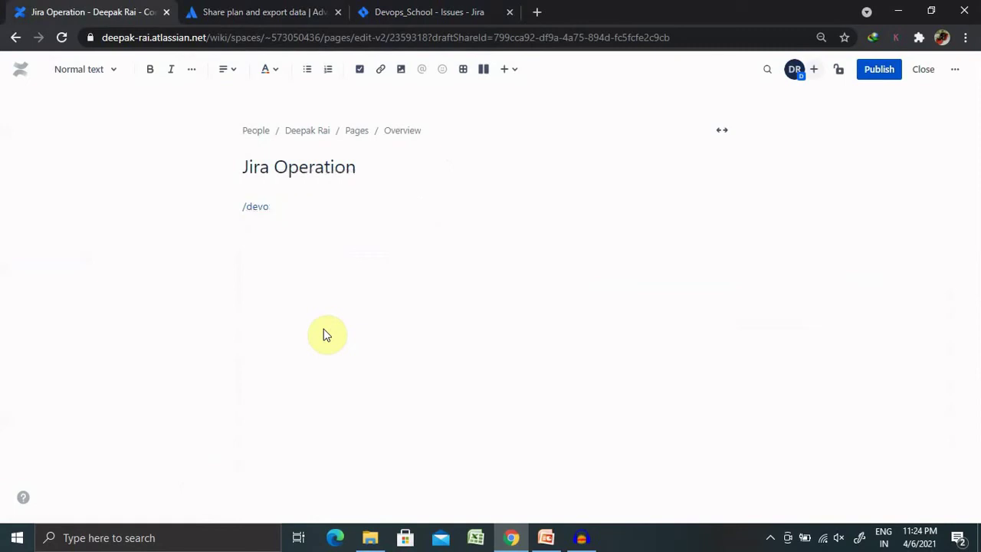
Step: Try to insert the JIRA Charts macro, and read the notice on the Contact Site Administrators page
text(jira)
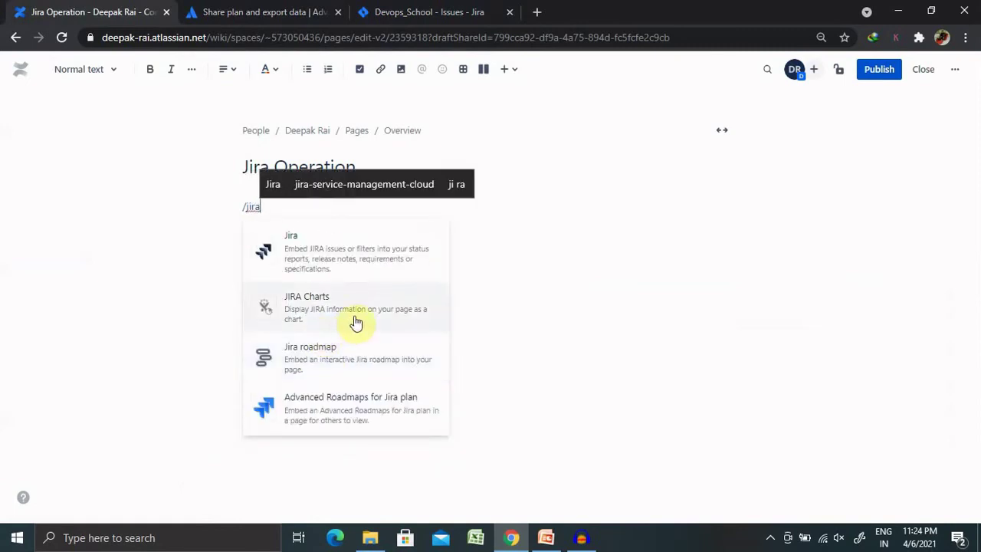
click(393, 310)
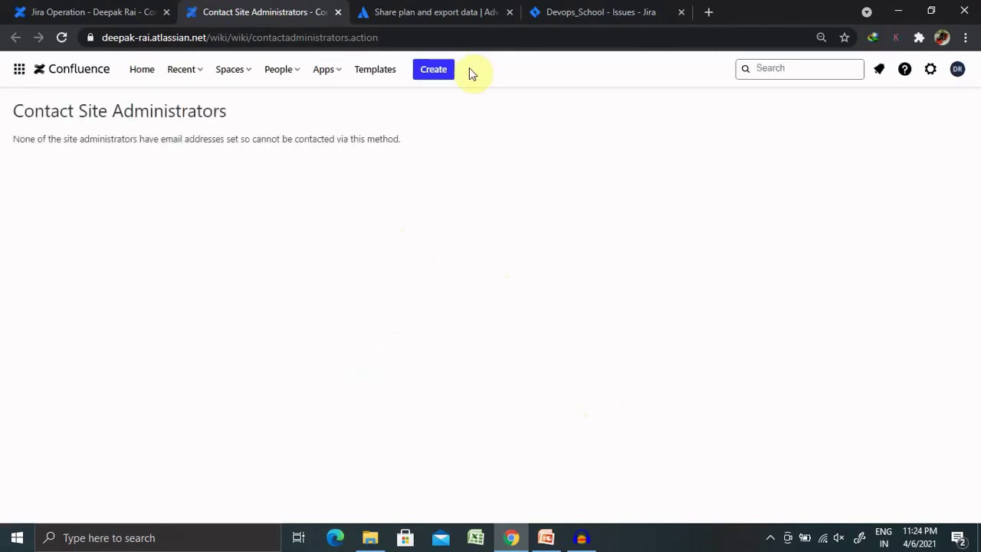
triple_click(206, 142)
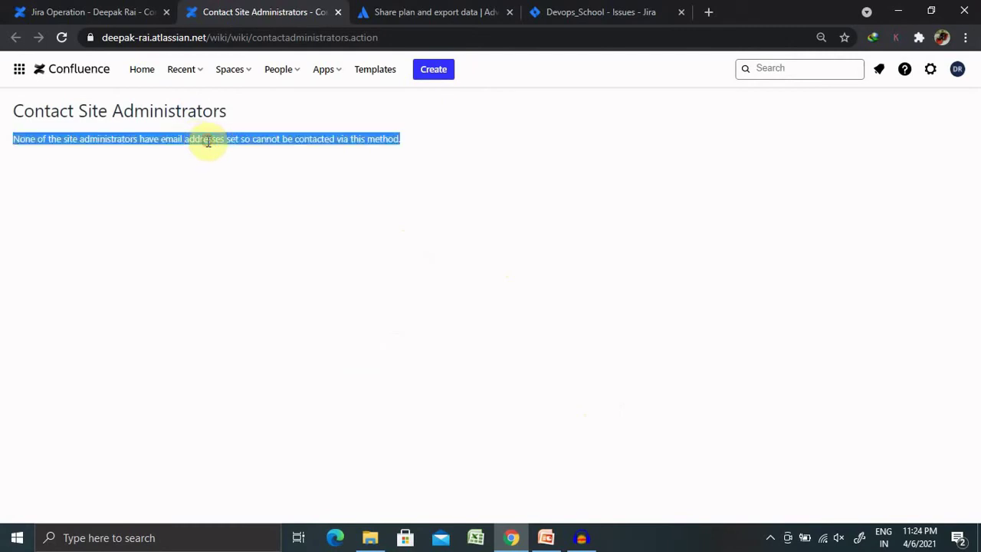
double_click(359, 142)
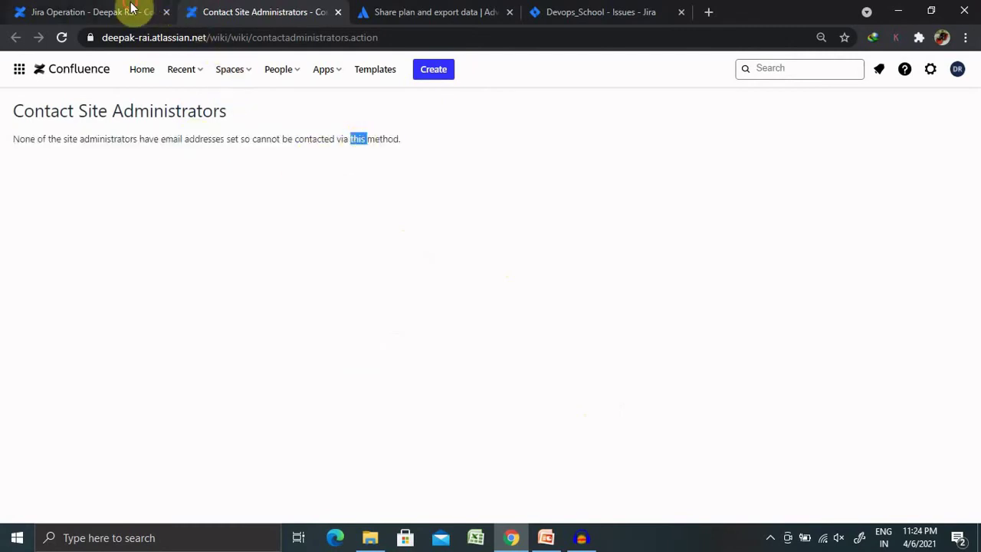
Step: Return to the Jira Operation page in Confluence, search the insertable elements for "defect", and clear the term back to the slash
click(129, 12)
click(235, 245)
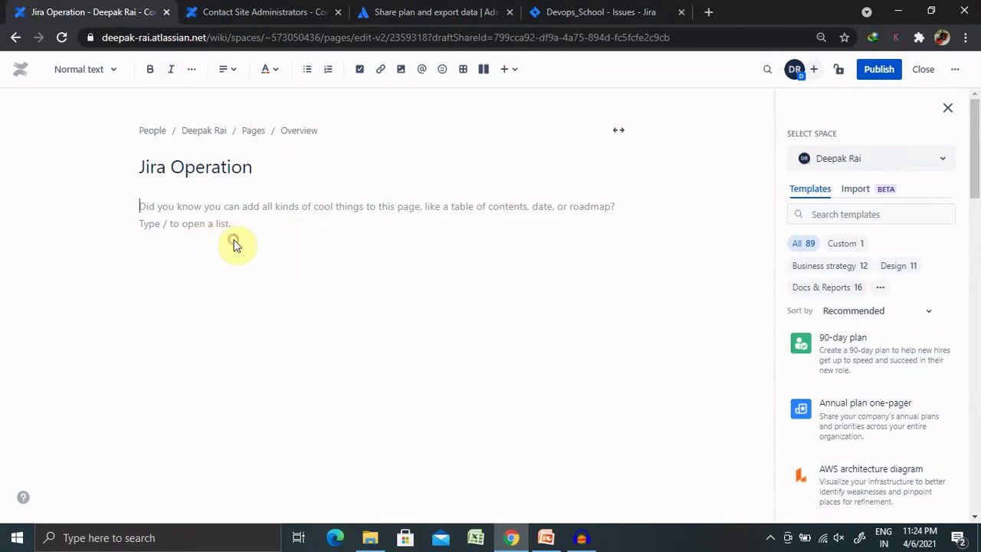
text(/)
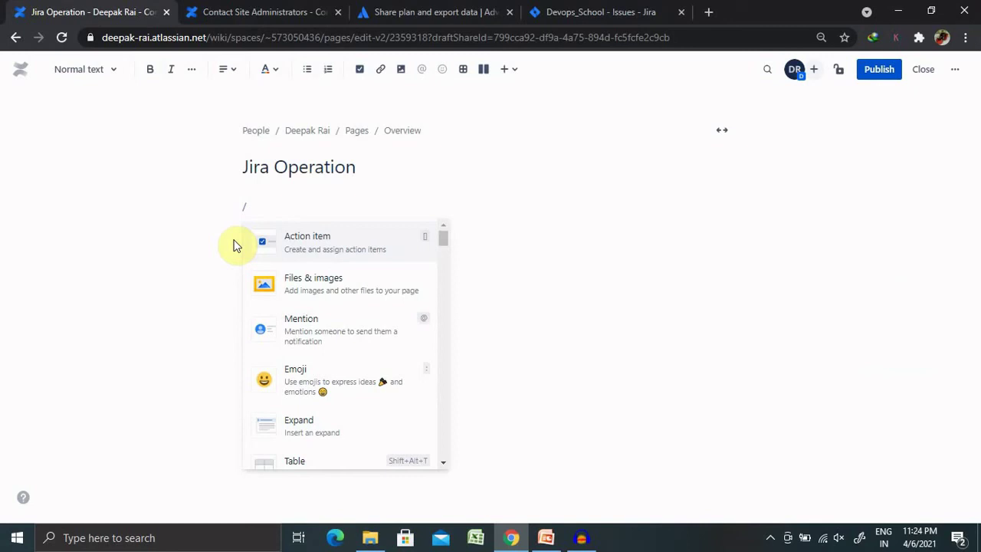
text(de)
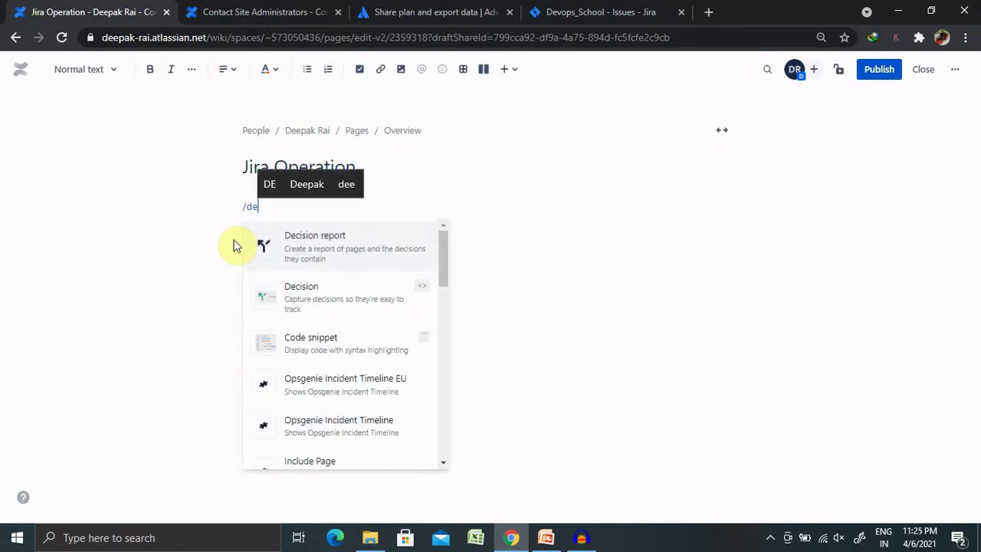
text(fect)
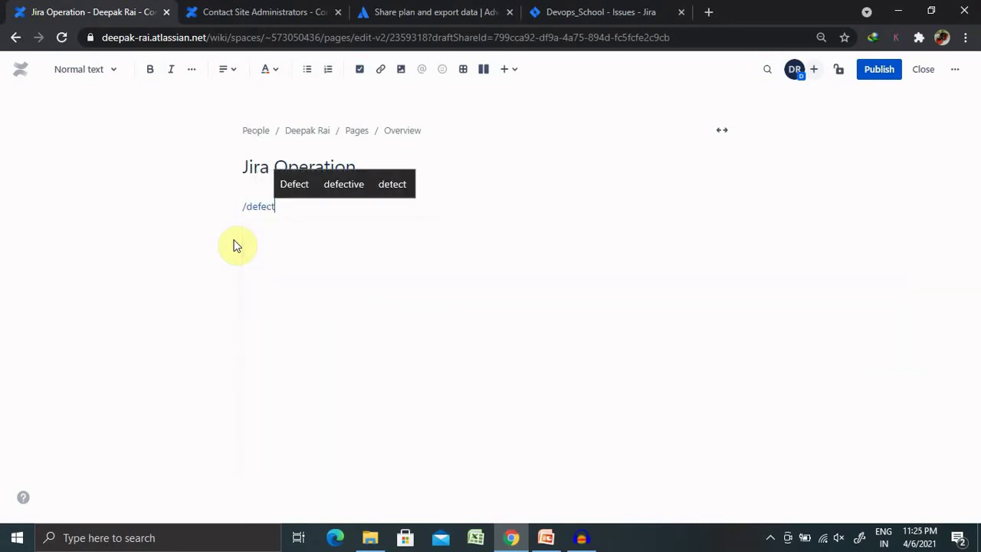
key(BackSpace)
key(BackSpace)
key(BackSpace)
key(BackSpace)
key(BackSpace)
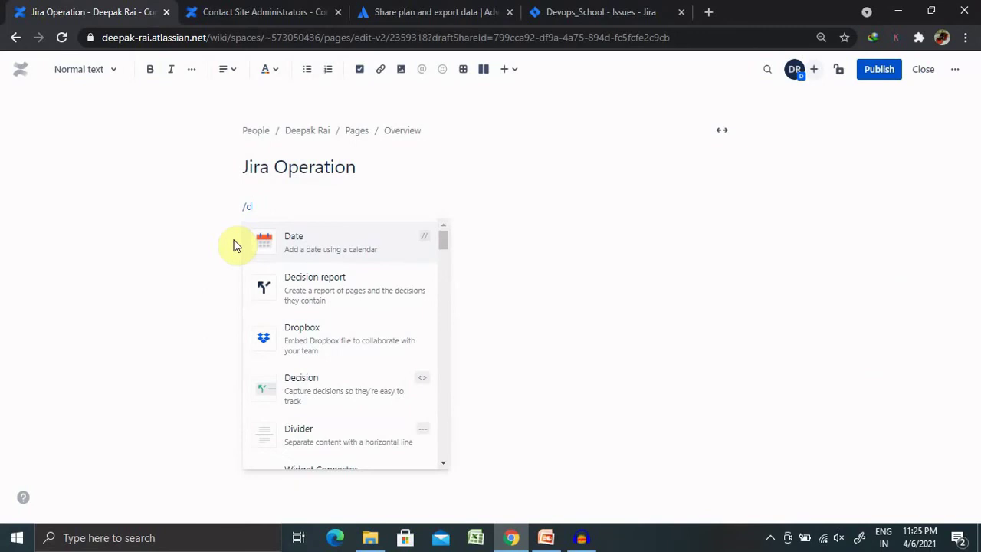
key(BackSpace)
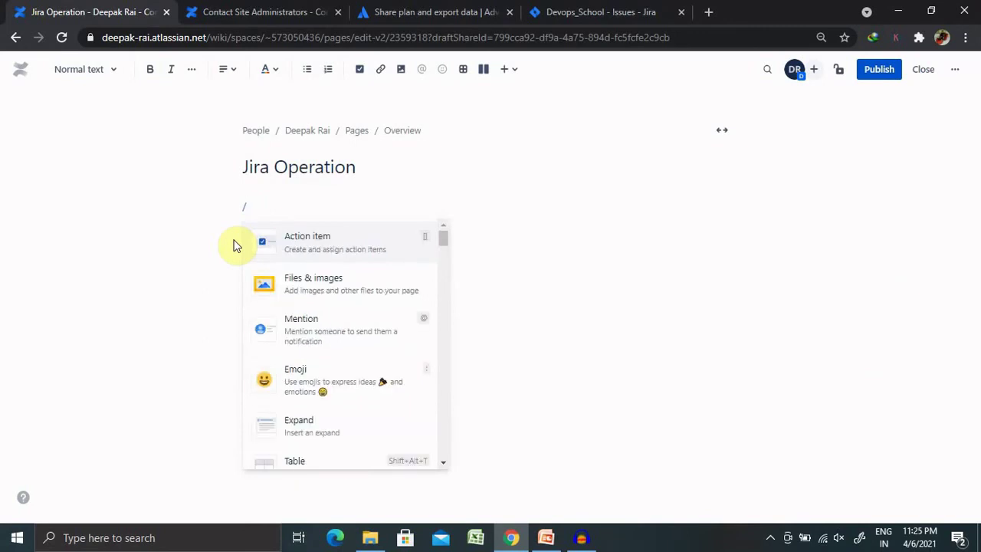
Step: Search the insertable elements for "issue", try to insert the Jira macro, and dismiss the Connect Confluence To JIRA dialog
text(jir)
key(BackSpace)
key(BackSpace)
key(BackSpace)
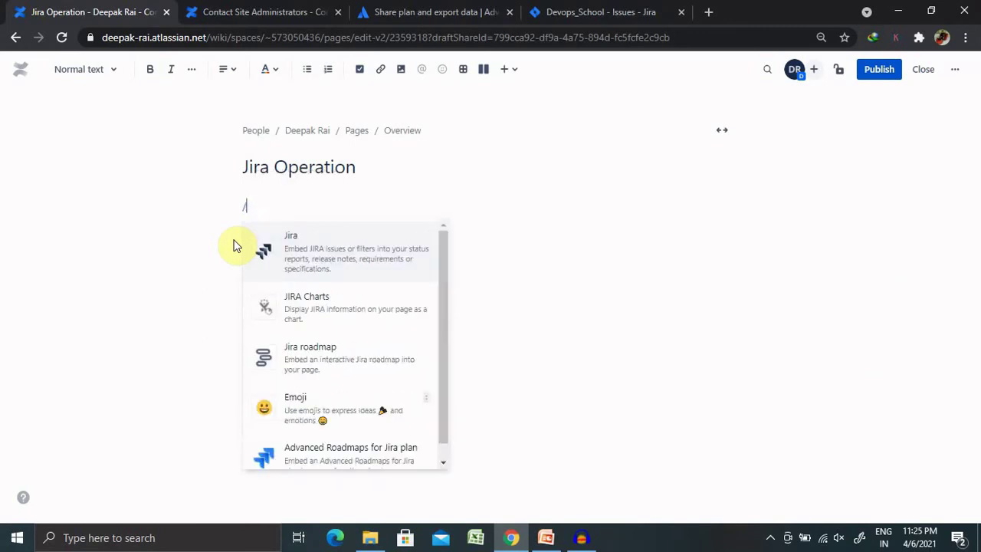
text(issue)
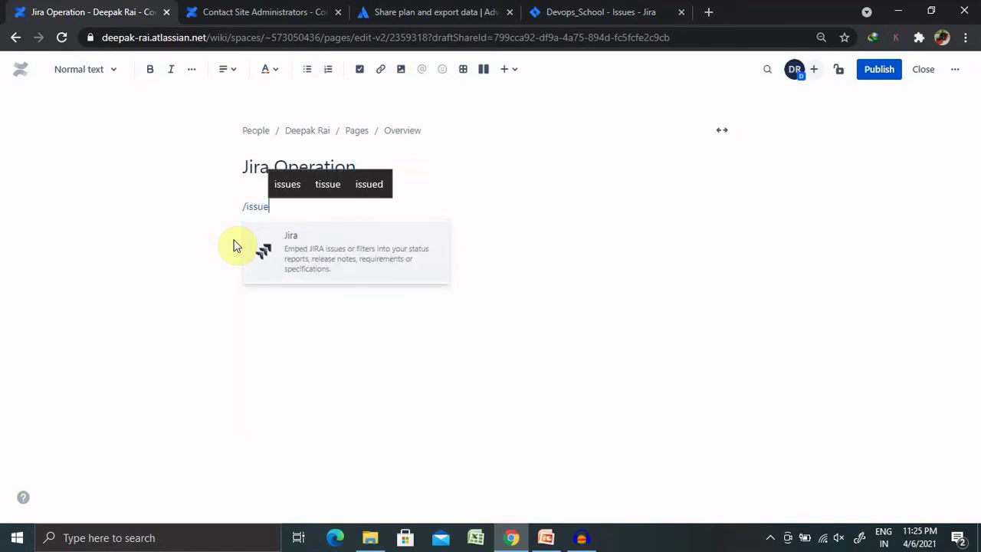
click(352, 260)
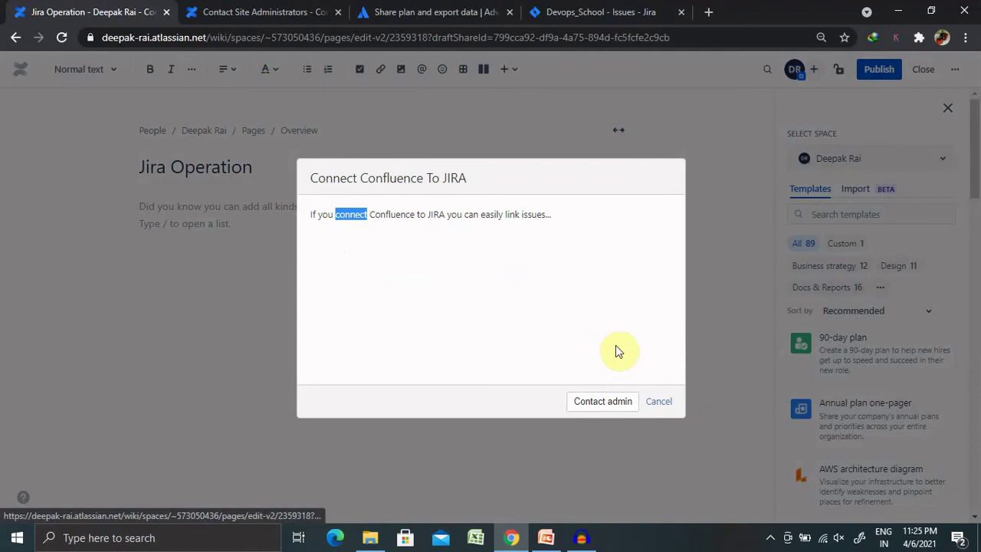
click(656, 401)
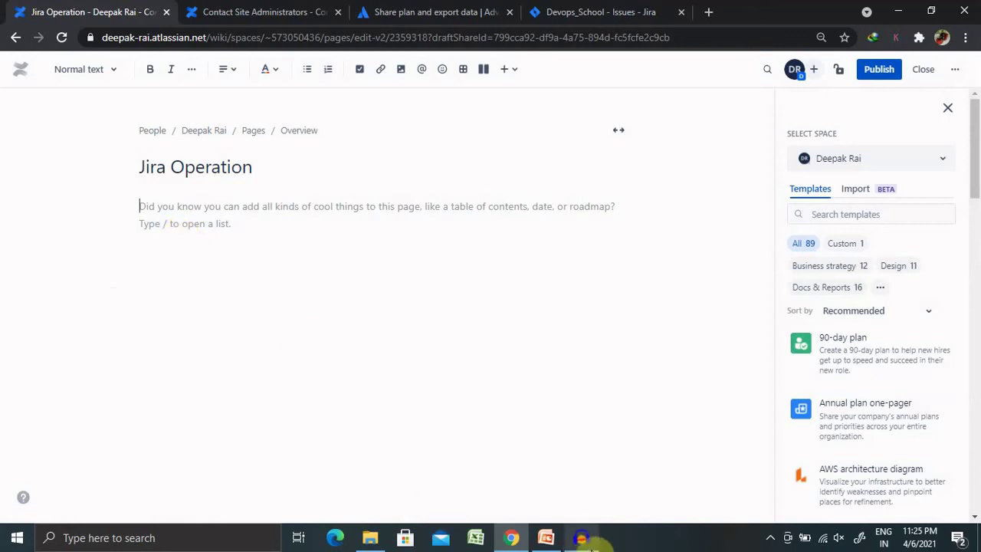
Step: Switch to the PowerPoint presentation on adding Jira links and show the closing Thank You slide
click(548, 541)
click(70, 325)
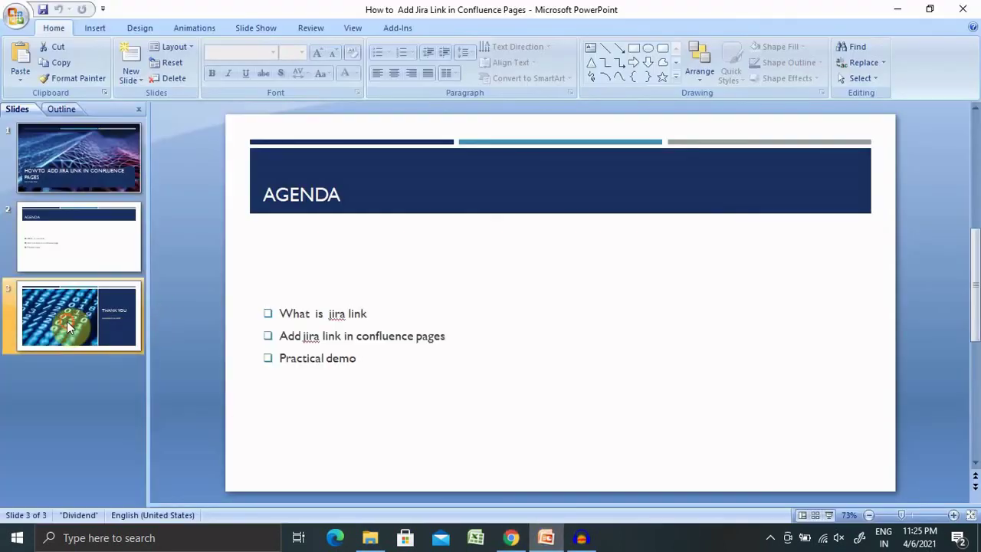